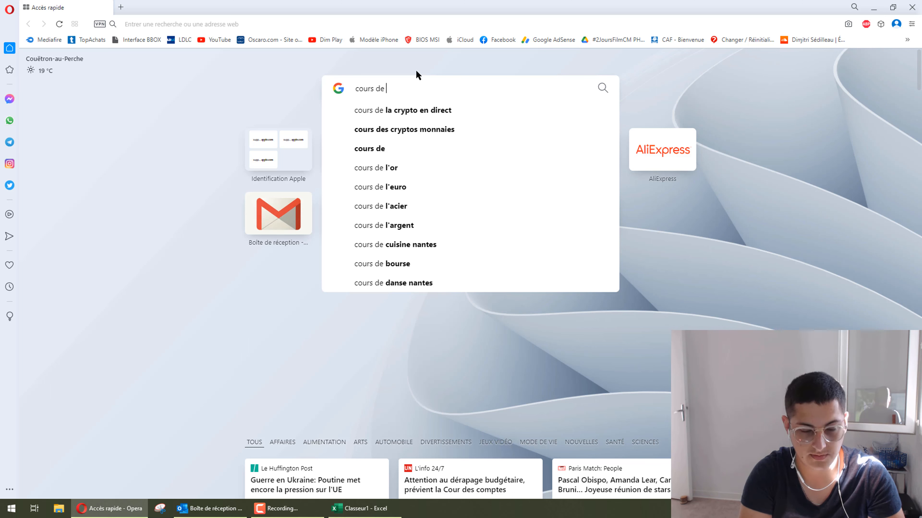
# - Replace the search text with "Bourse yahoo" and open the French Yahoo Finance site
pyautogui.hotkey('ctrl', 'BackSpace')
pyautogui.press('Delete')
pyautogui.press('Delete')
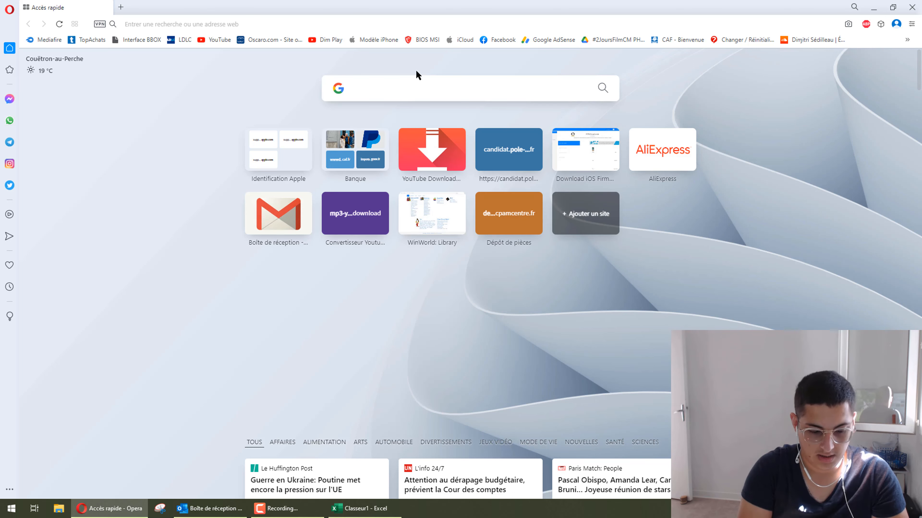
pyautogui.write('Bourse ')
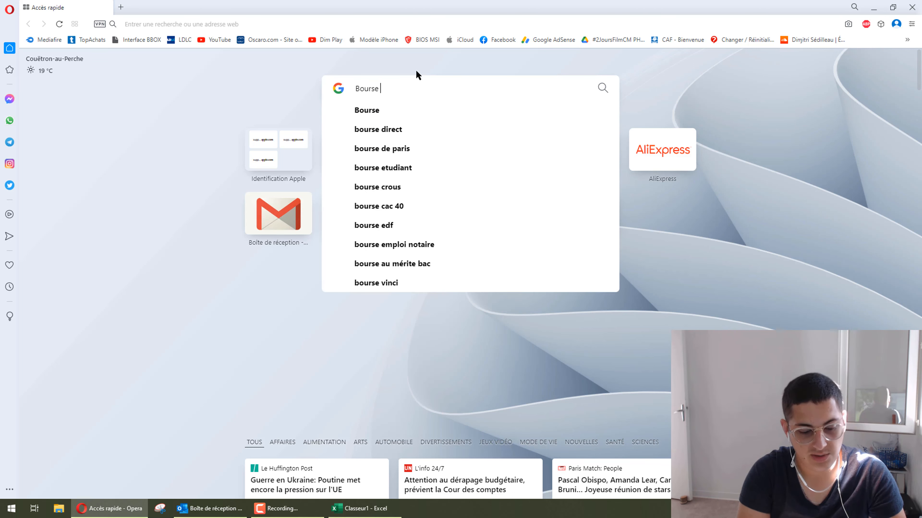
pyautogui.write('yahoo')
pyautogui.press('Return')
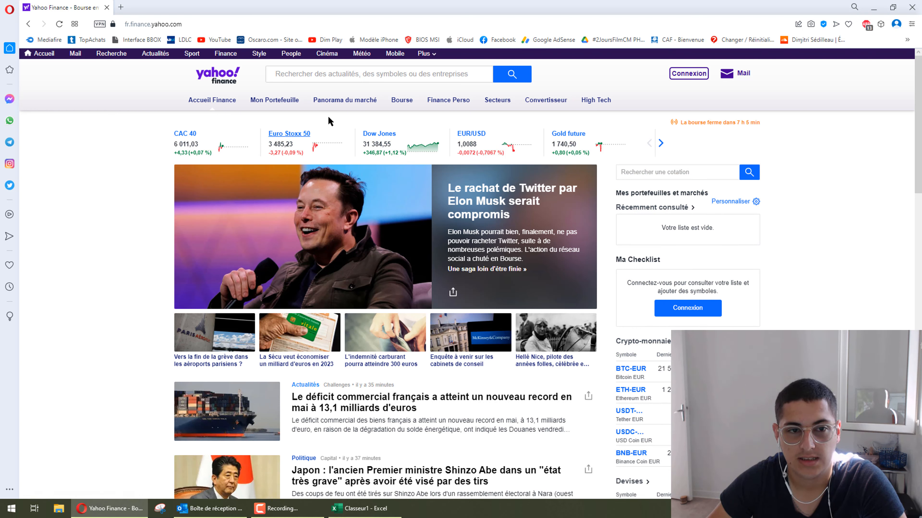
# - Open the full Devises page of Yahoo Finance and look through its exchange-rate table
pyautogui.moveTo(401, 100)
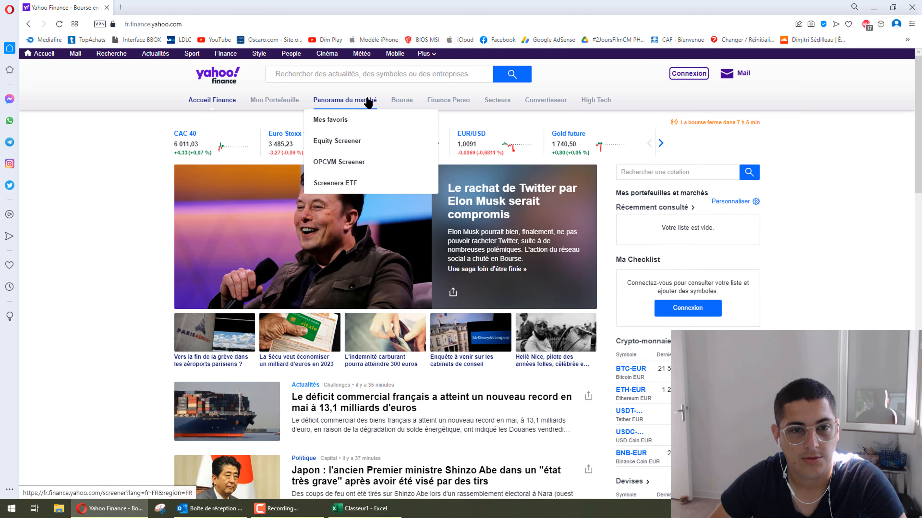
pyautogui.scroll(-4, 650, 334)
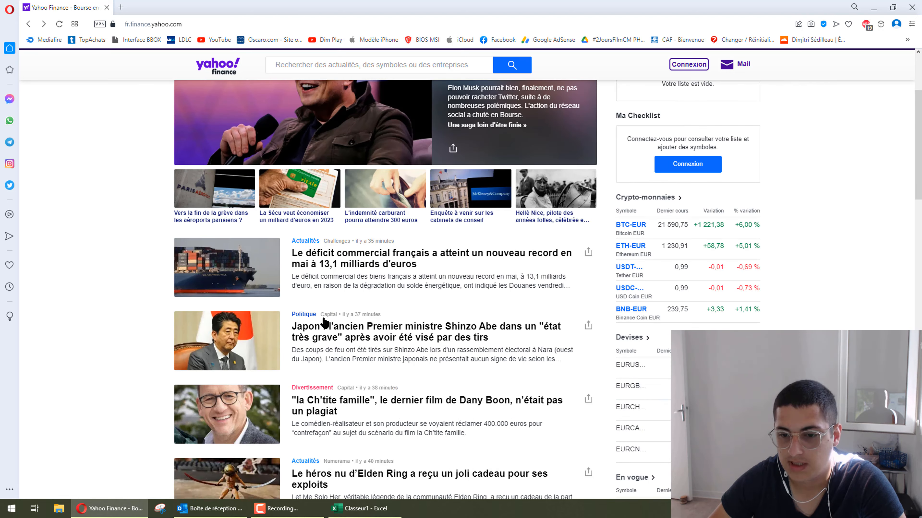
pyautogui.click(629, 337)
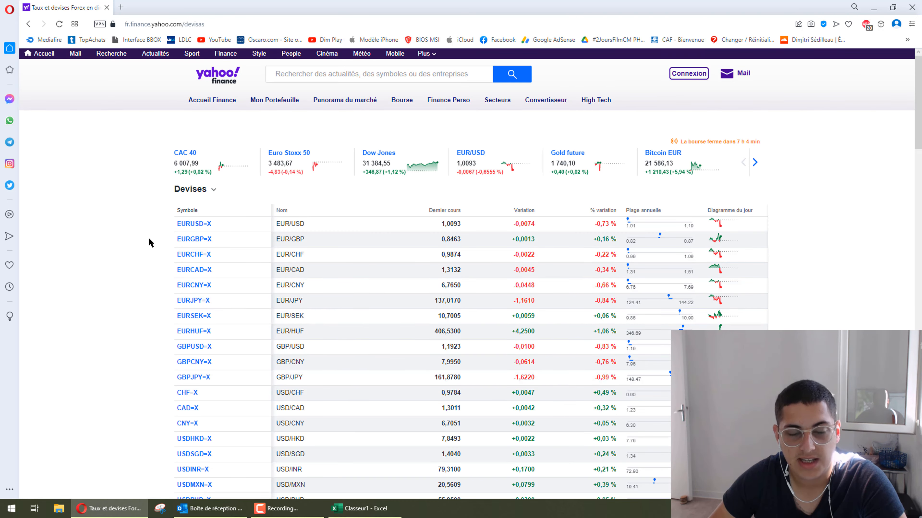
pyautogui.scroll(-8, 151, 251)
pyautogui.scroll(8, 184, 267)
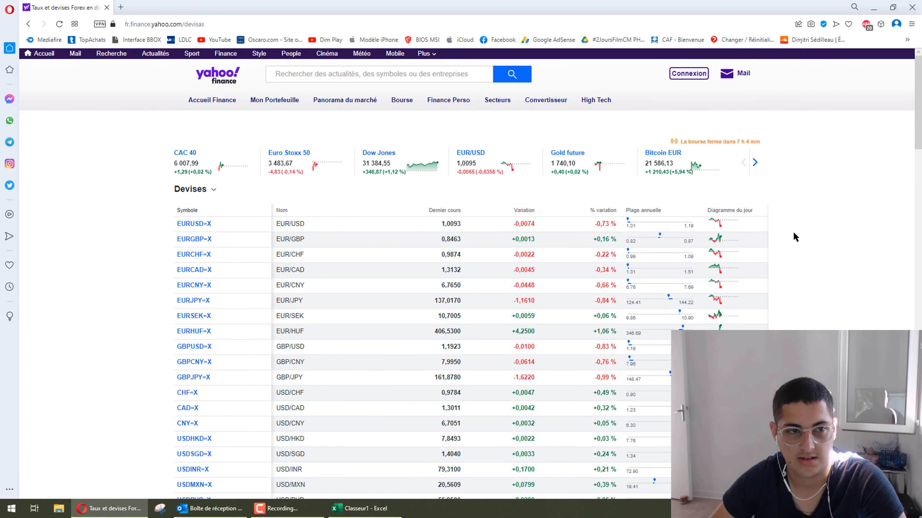
pyautogui.scroll(-8, 545, 222)
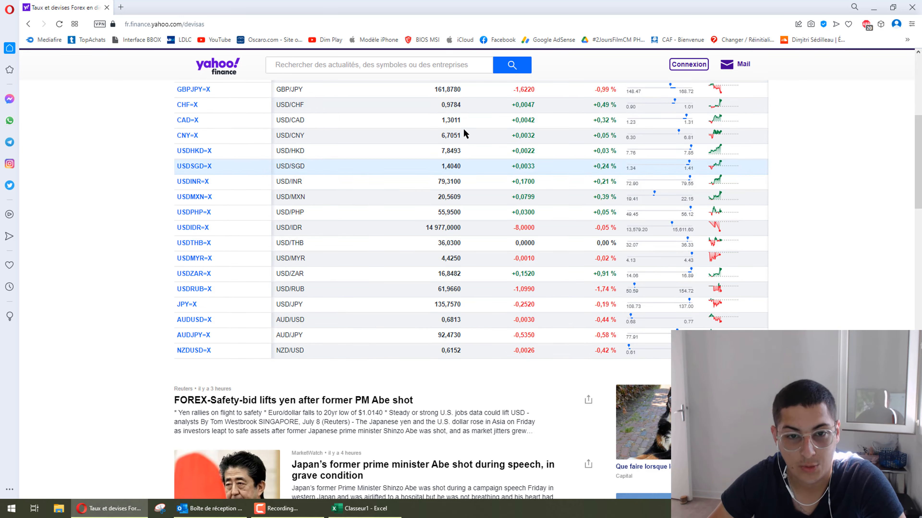
pyautogui.scroll(8, 465, 134)
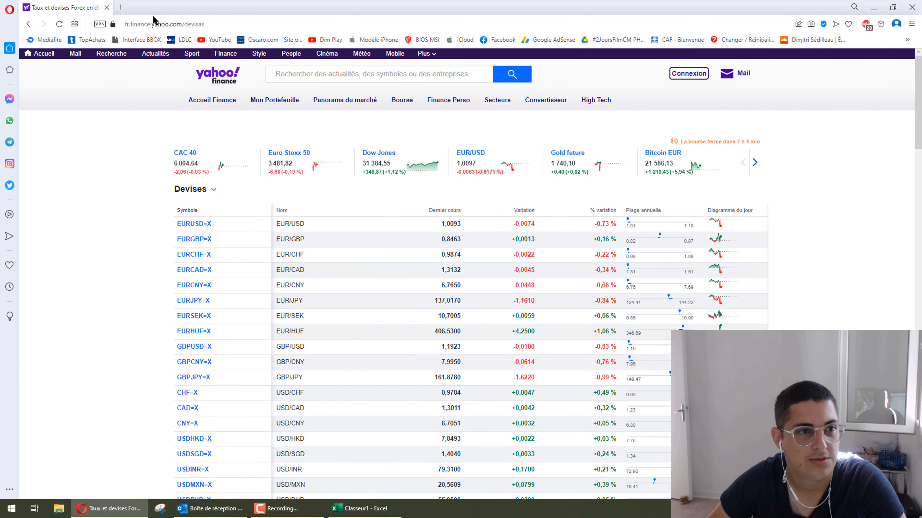
# - Copy the web address of the Yahoo Finance currencies page
pyautogui.click(153, 22)
pyautogui.hotkey('ctrl', 'c')
pyautogui.rightClick(153, 24)
pyautogui.click(179, 62)
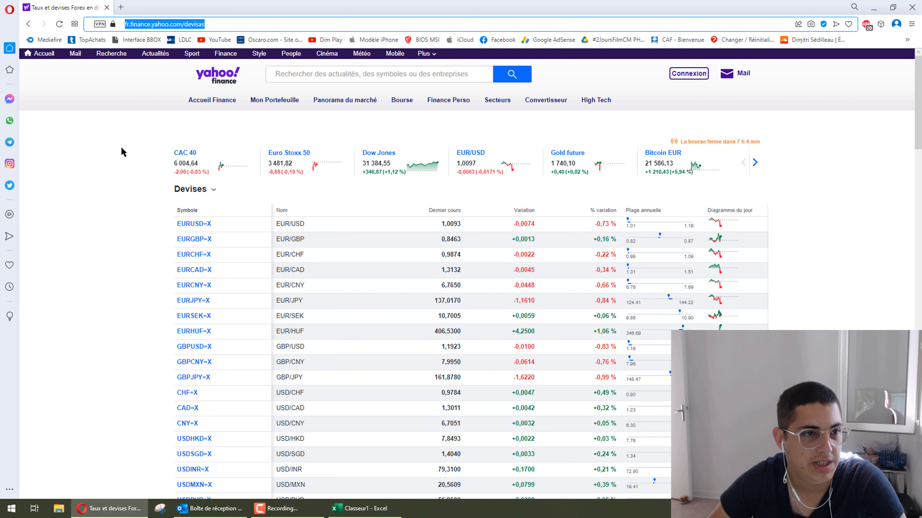
pyautogui.click(365, 508)
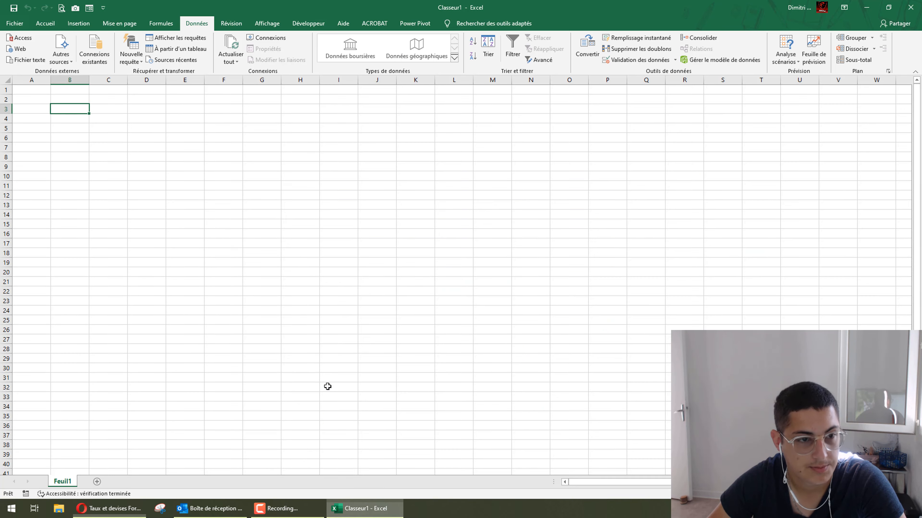
pyautogui.click(141, 53)
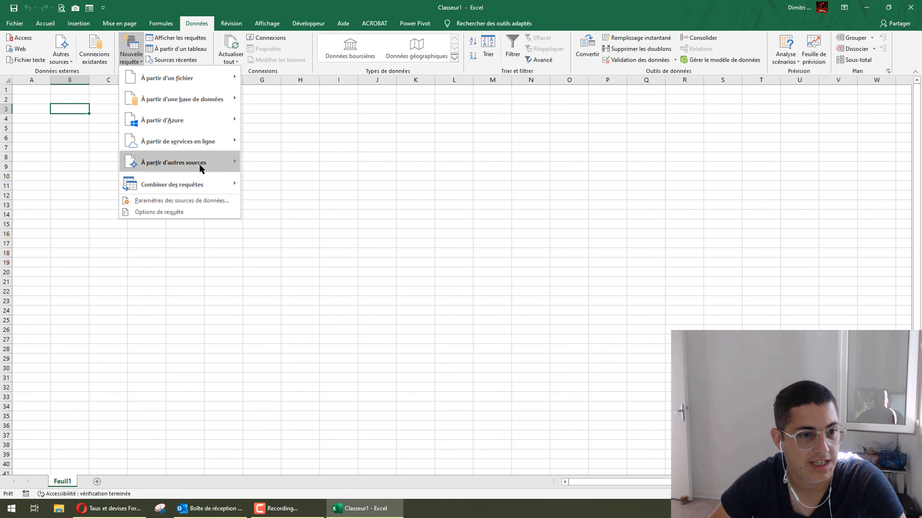
pyautogui.moveTo(200, 166)
pyautogui.click(289, 162)
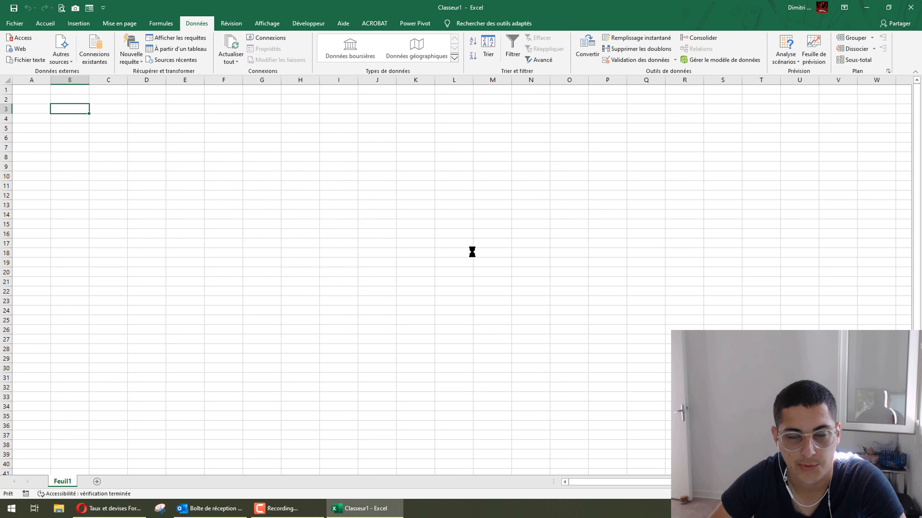
pyautogui.rightClick(427, 251)
pyautogui.click(460, 293)
pyautogui.click(565, 282)
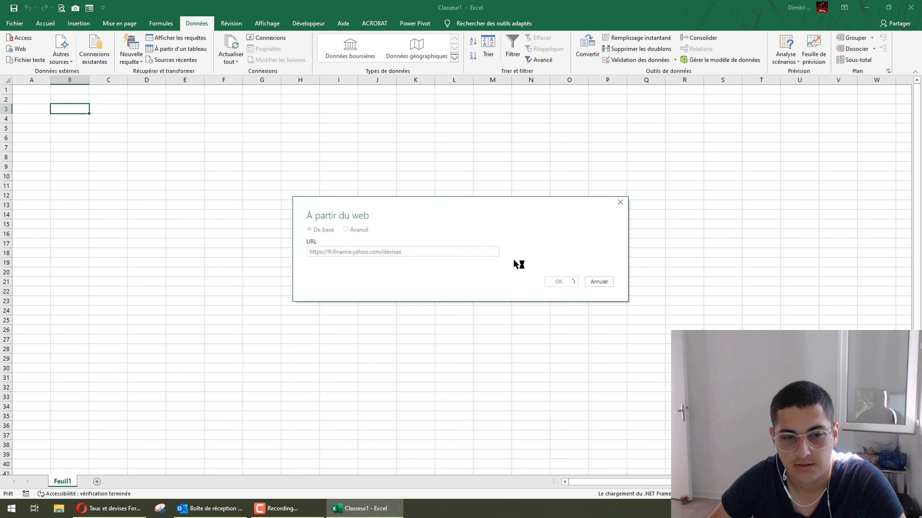
pyautogui.click(475, 248)
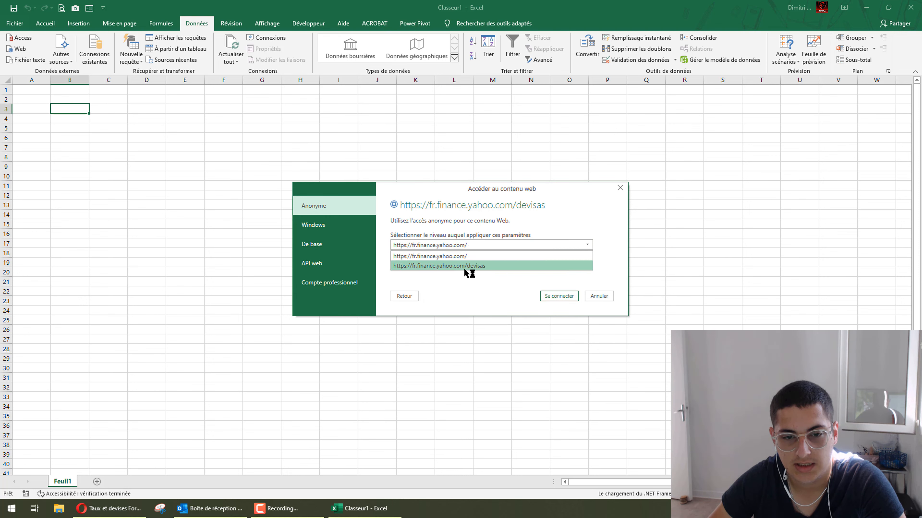
pyautogui.click(464, 267)
pyautogui.click(559, 297)
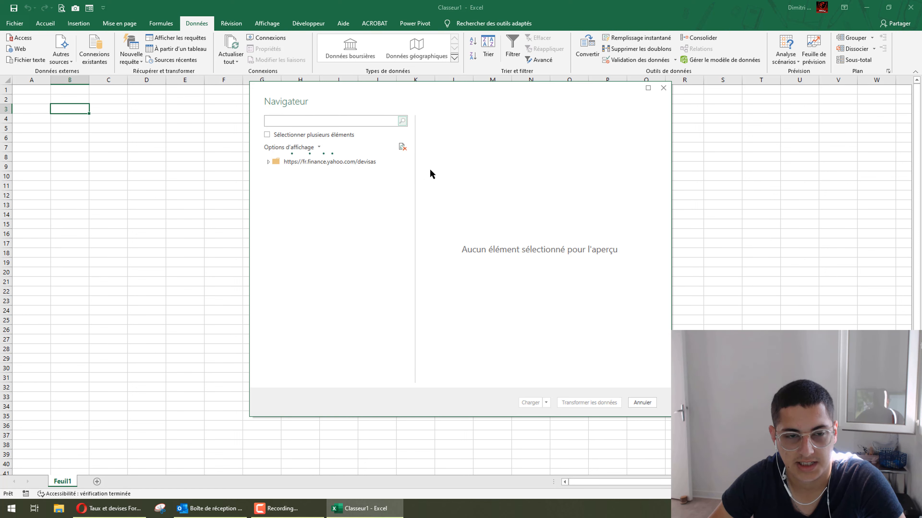
# - Preview Table 0, load it into the workbook and close the list of workbook queries
pyautogui.click(301, 188)
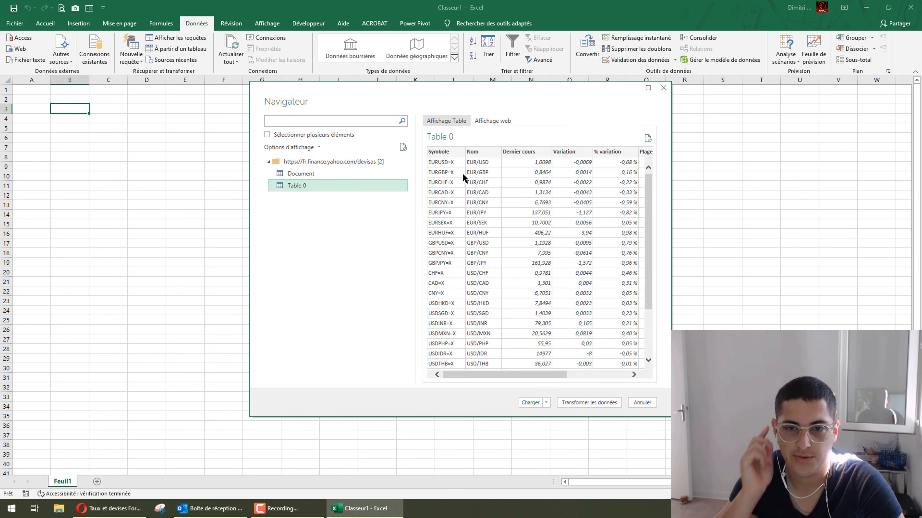
pyautogui.scroll(-3, 526, 171)
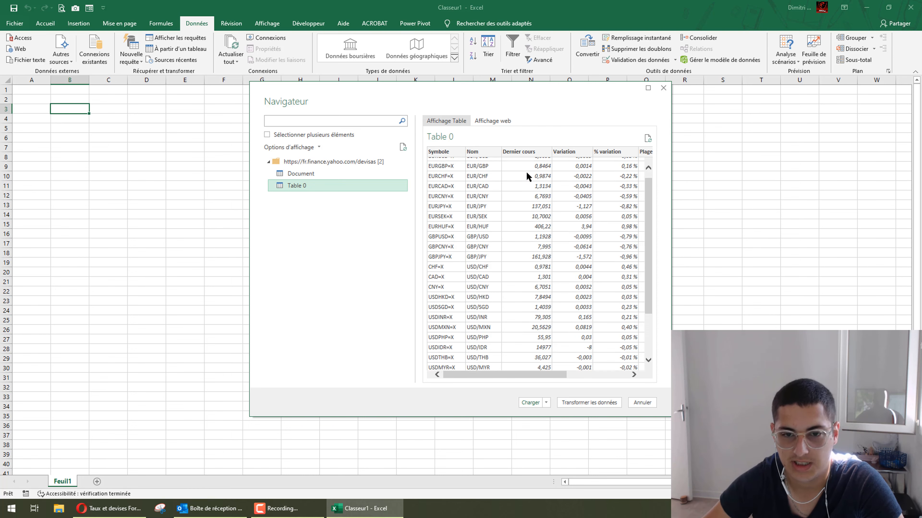
pyautogui.scroll(3, 520, 295)
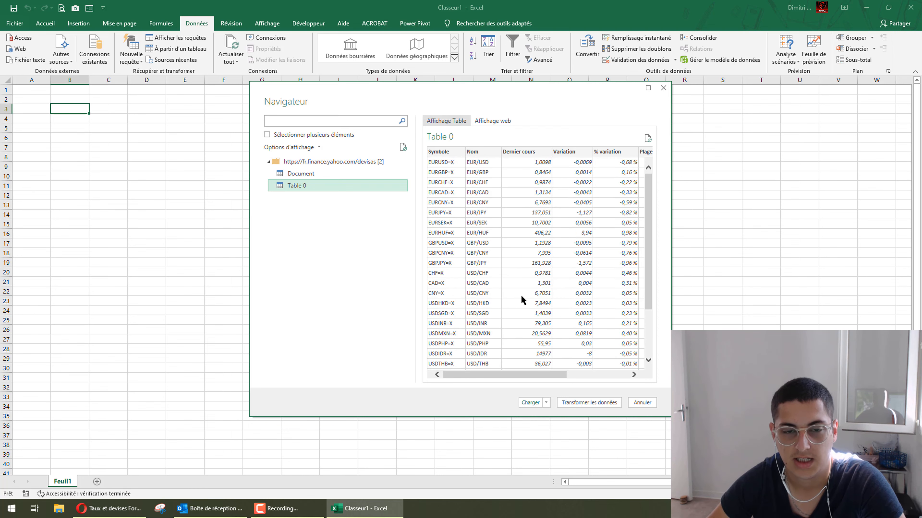
pyautogui.click(521, 403)
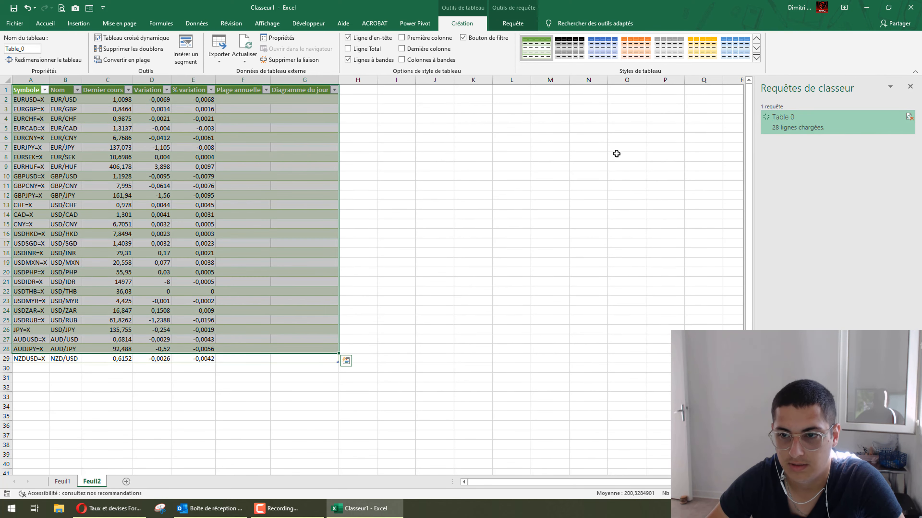
pyautogui.click(533, 165)
pyautogui.click(910, 86)
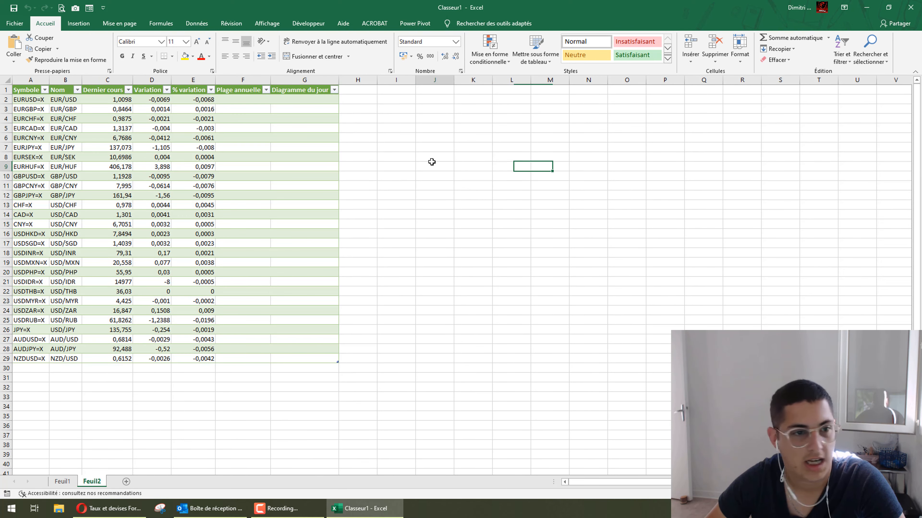
# - Delete the empty Plage annuelle and Diagramme du jour columns (F and G) from the imported table
pyautogui.click(432, 162)
pyautogui.moveTo(256, 80); pyautogui.dragTo(285, 80)
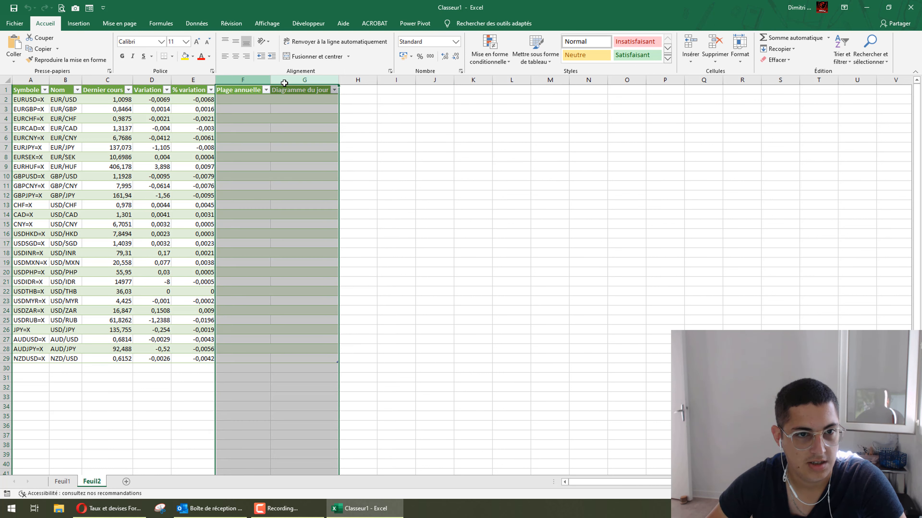
pyautogui.rightClick(285, 81)
pyautogui.click(312, 209)
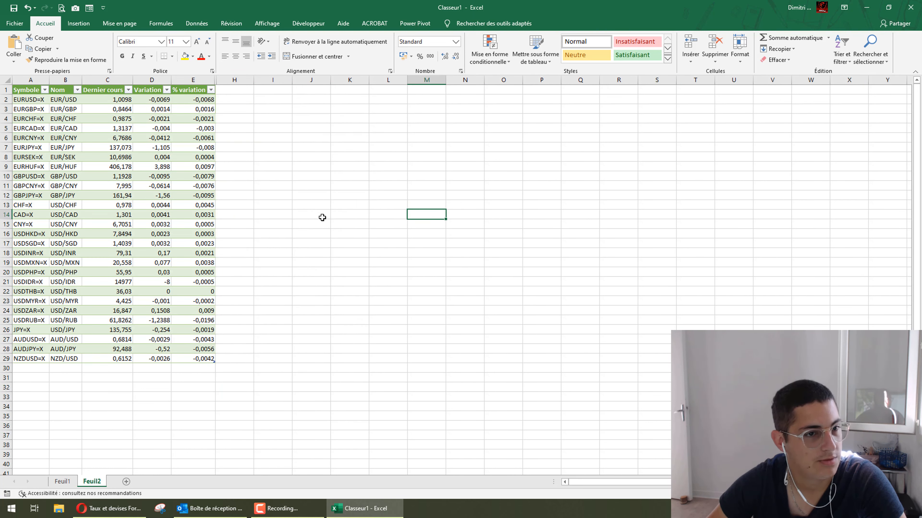
pyautogui.moveTo(117, 99); pyautogui.dragTo(120, 358)
pyautogui.click(342, 164)
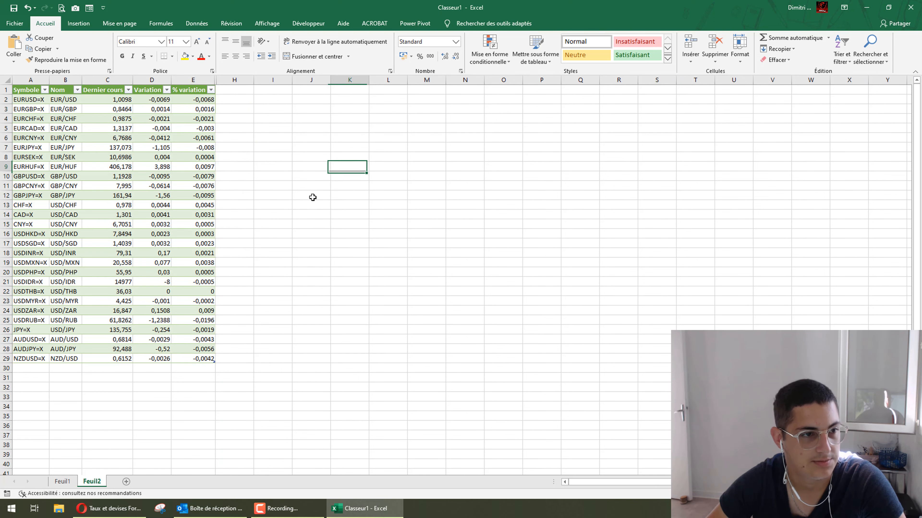
# - Go to sheet Feuil1 and display the formula bar
pyautogui.click(63, 482)
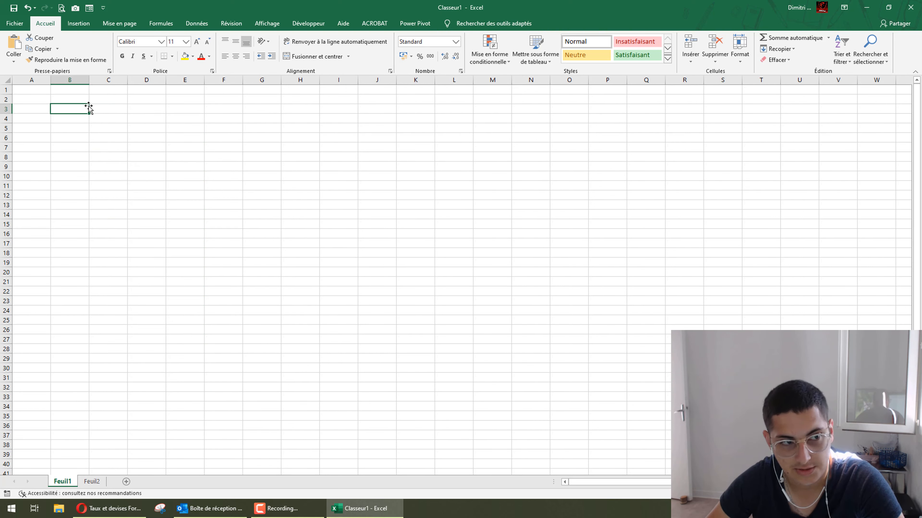
pyautogui.click(73, 99)
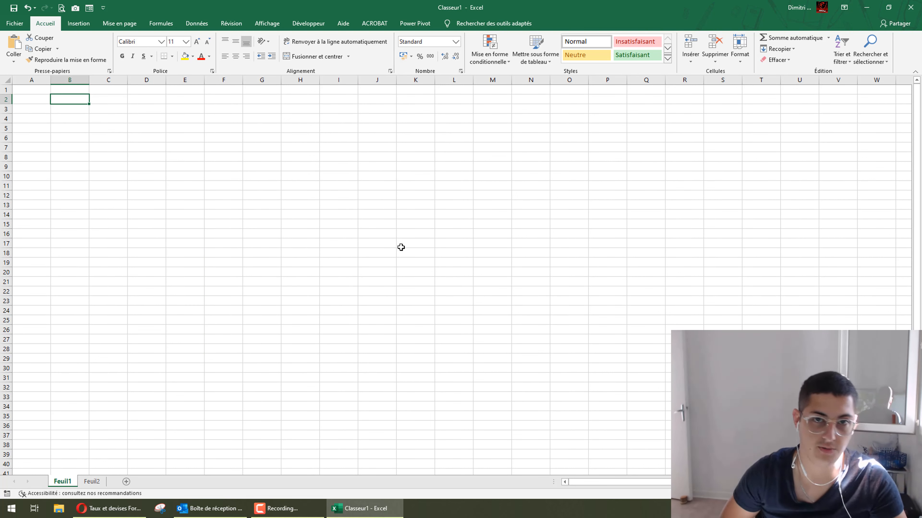
pyautogui.click(267, 23)
pyautogui.click(193, 43)
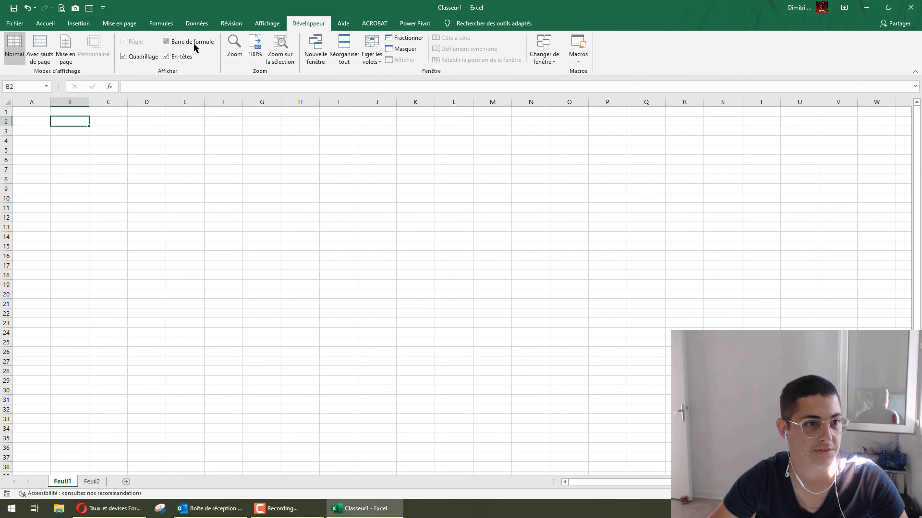
pyautogui.click(115, 163)
# - Enter the label "Cours de l'euro en USD" in cell B3
pyautogui.click(74, 128)
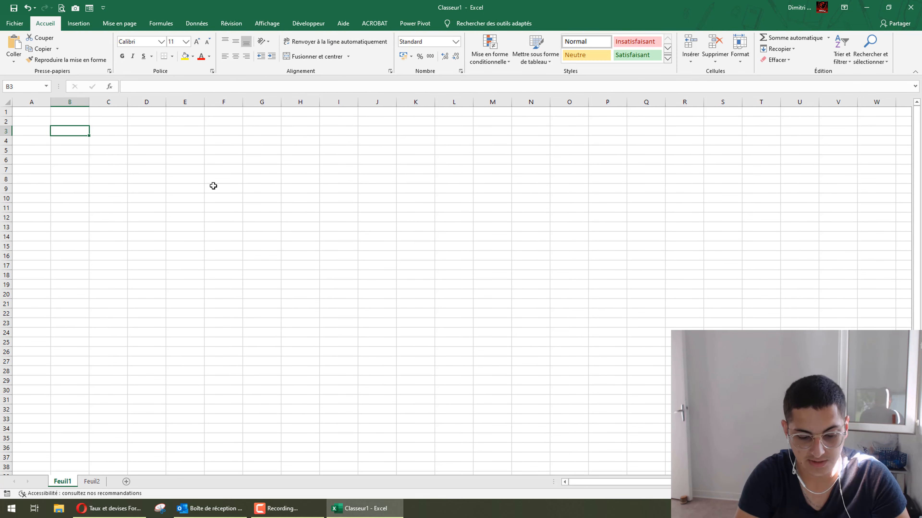
pyautogui.write("Cours de l'euro")
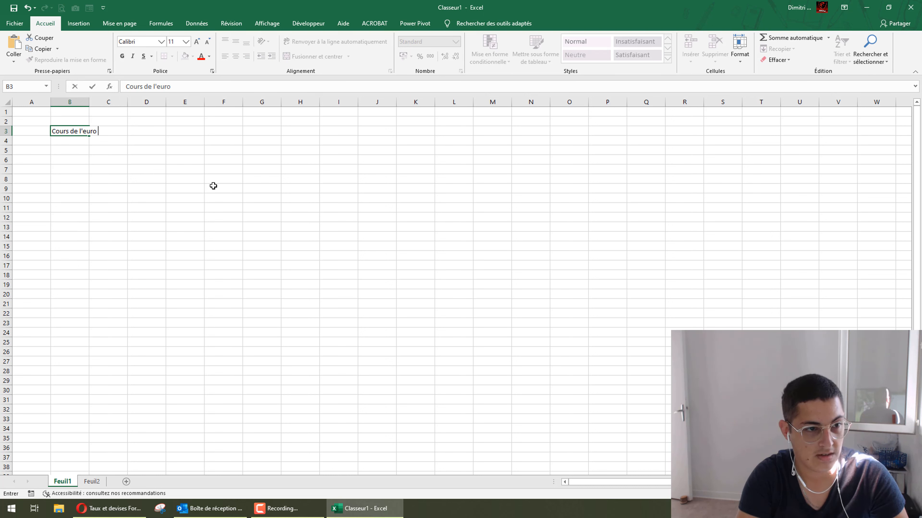
pyautogui.write(' en USD')
pyautogui.press('Return')
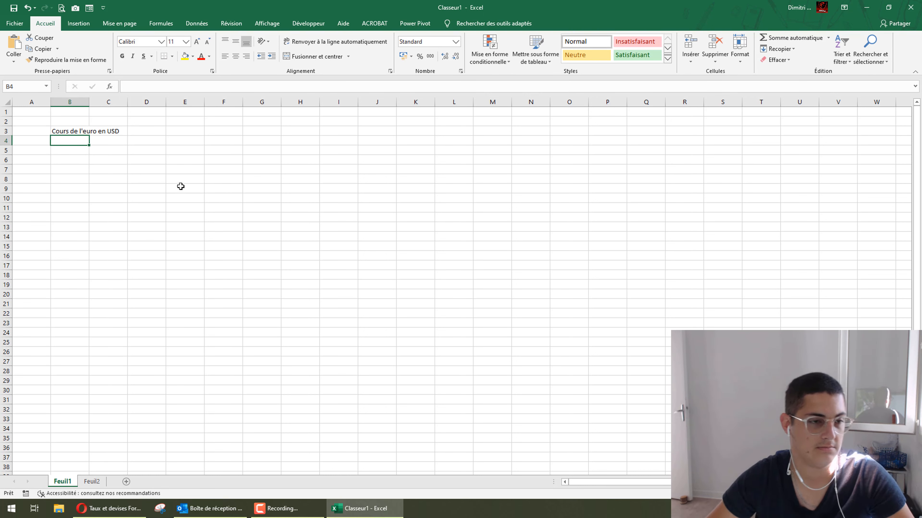
# - Link cell D3 to the EUR/USD last price on the other sheet with the formula =Feuil2!C2
pyautogui.click(157, 136)
pyautogui.write('=')
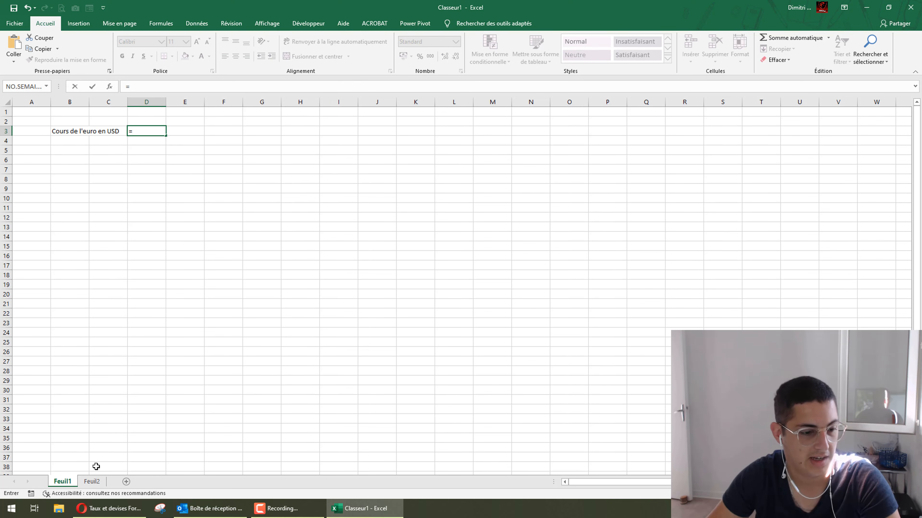
pyautogui.click(92, 481)
pyautogui.click(109, 123)
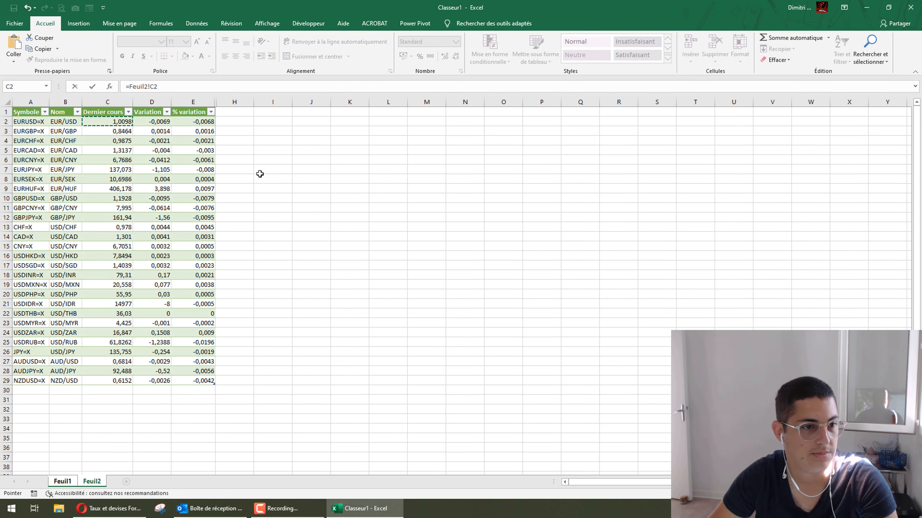
pyautogui.press('Return')
pyautogui.click(215, 237)
# - Centre the value in cell D3 and format it as Monétaire with 2 decimals and the € symbol
pyautogui.click(132, 133)
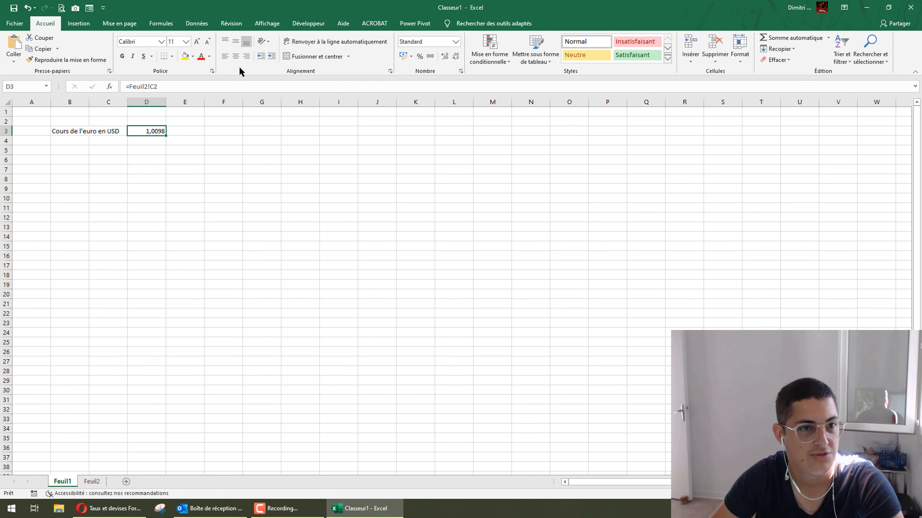
pyautogui.click(235, 57)
pyautogui.click(410, 56)
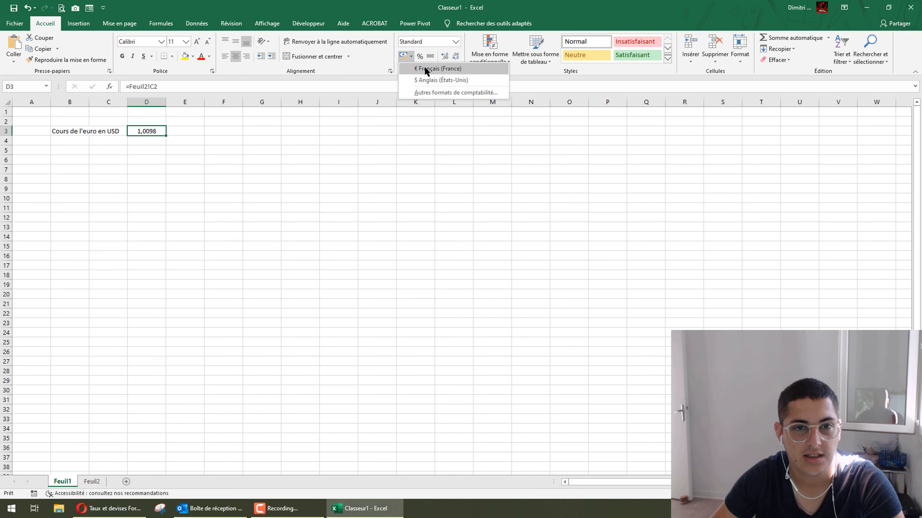
pyautogui.rightClick(152, 131)
pyautogui.click(181, 306)
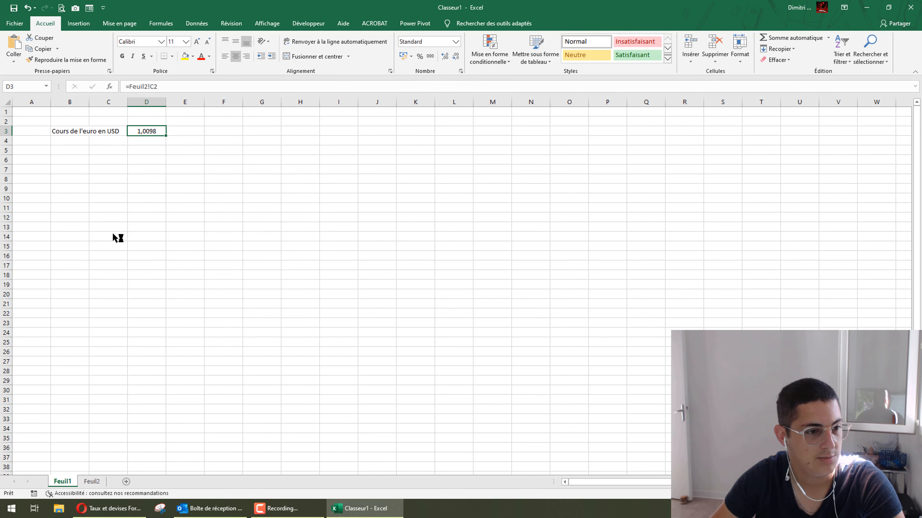
pyautogui.click(77, 242)
pyautogui.click(147, 295)
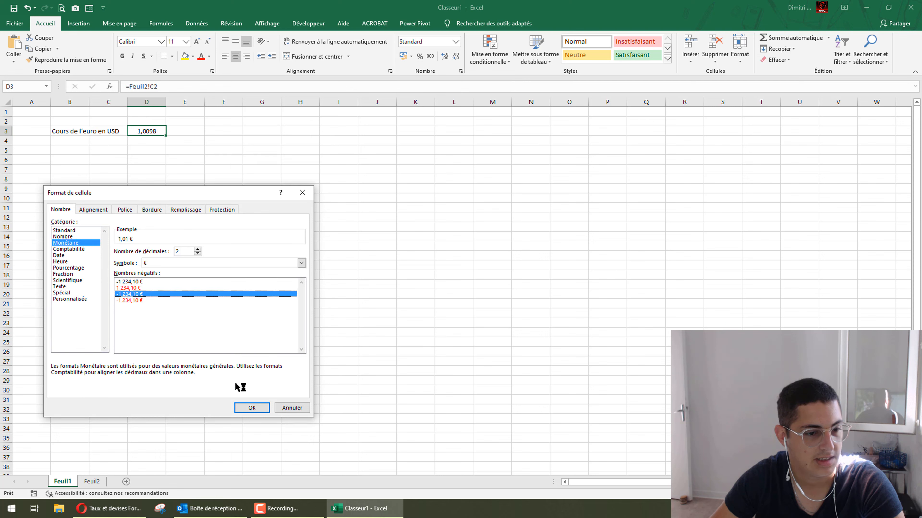
pyautogui.click(251, 408)
pyautogui.click(211, 226)
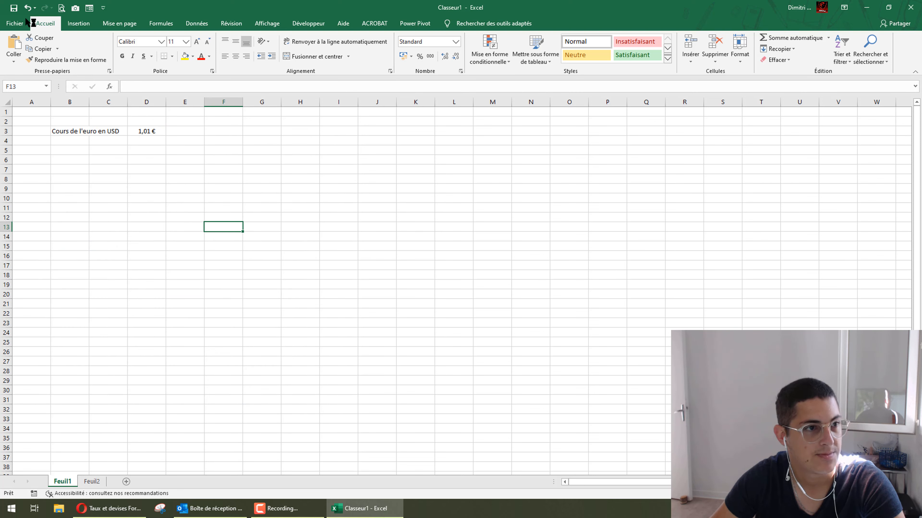
pyautogui.click(13, 8)
pyautogui.click(534, 322)
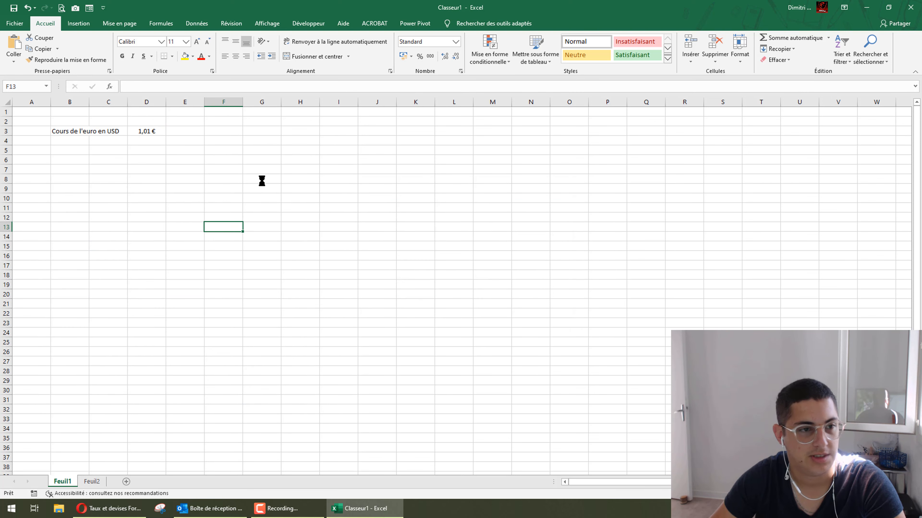
pyautogui.click(185, 150)
pyautogui.click(140, 152)
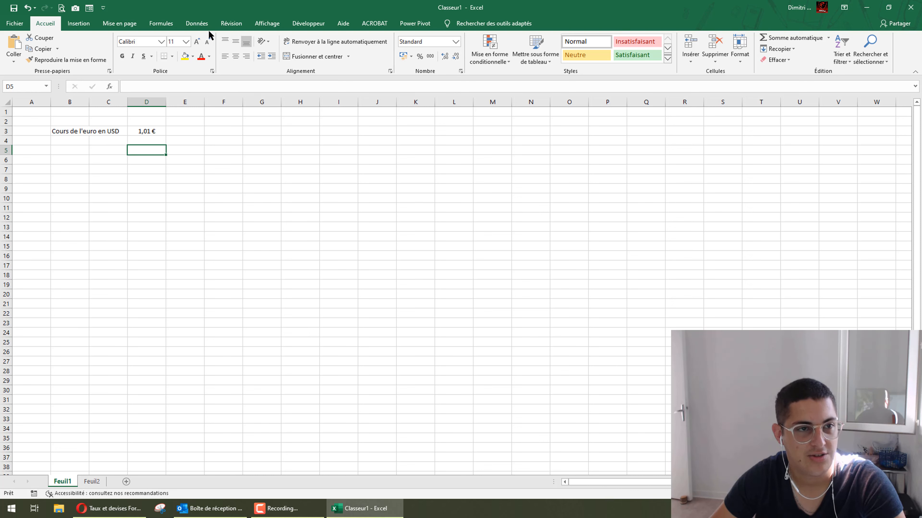
# - Refresh all data connections, check the updated rates on sheet Feuil2 and return to Feuil1
pyautogui.click(198, 23)
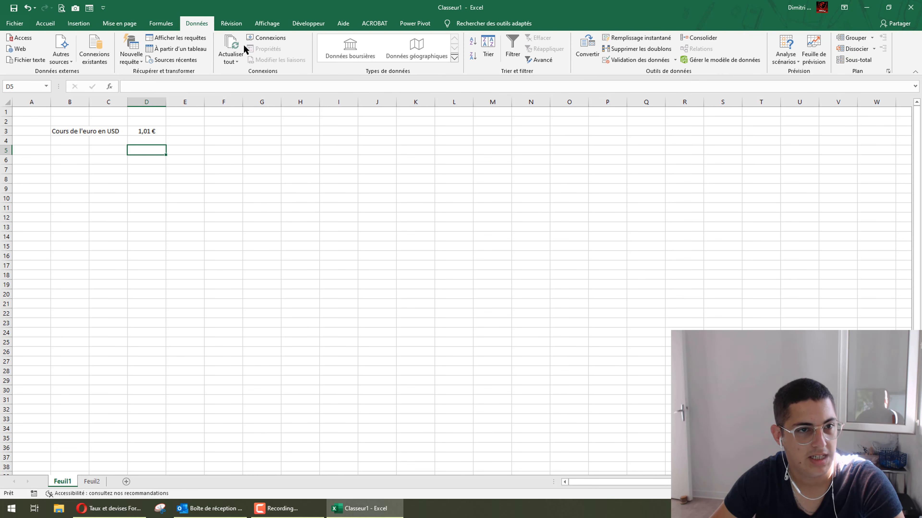
pyautogui.click(236, 54)
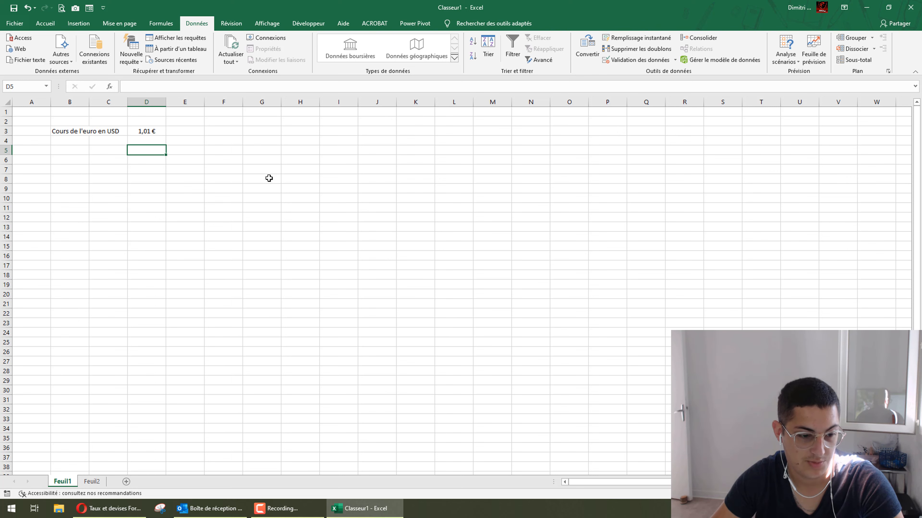
pyautogui.click(93, 482)
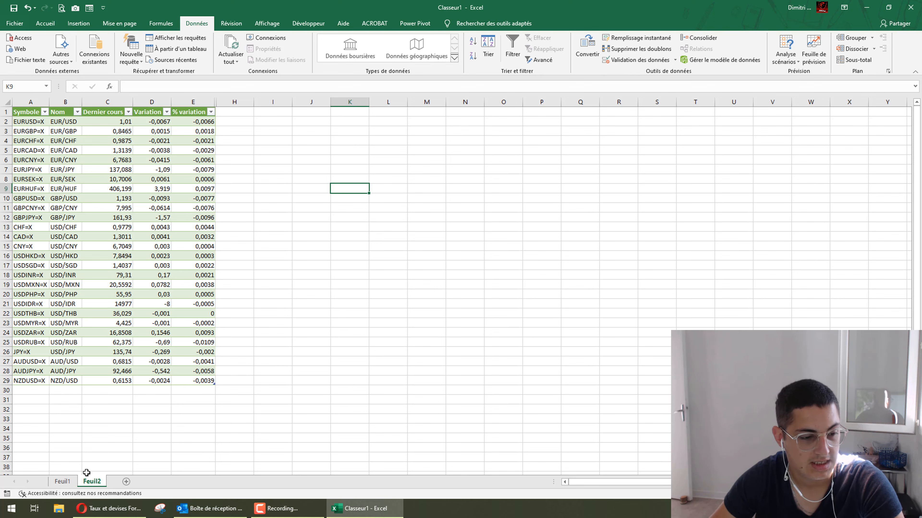
pyautogui.click(62, 482)
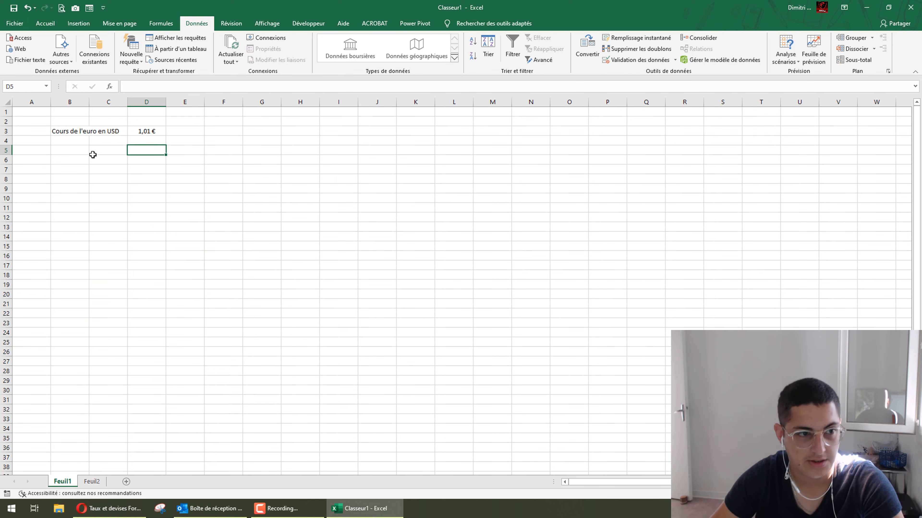
# - Enter the label "Cours bitcoin" in cell B5 and select cell D5 for its value
pyautogui.click(76, 150)
pyautogui.write('Cours ')
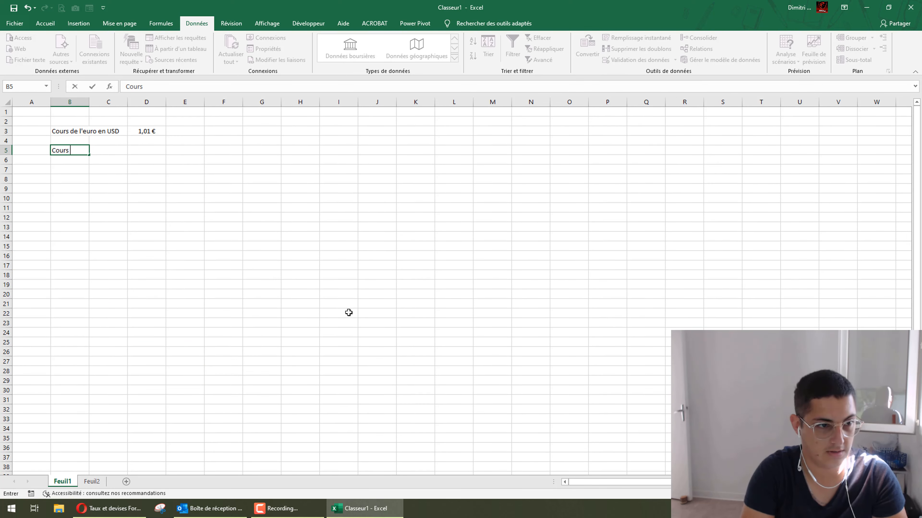
pyautogui.write('bitcoin')
pyautogui.press('Return')
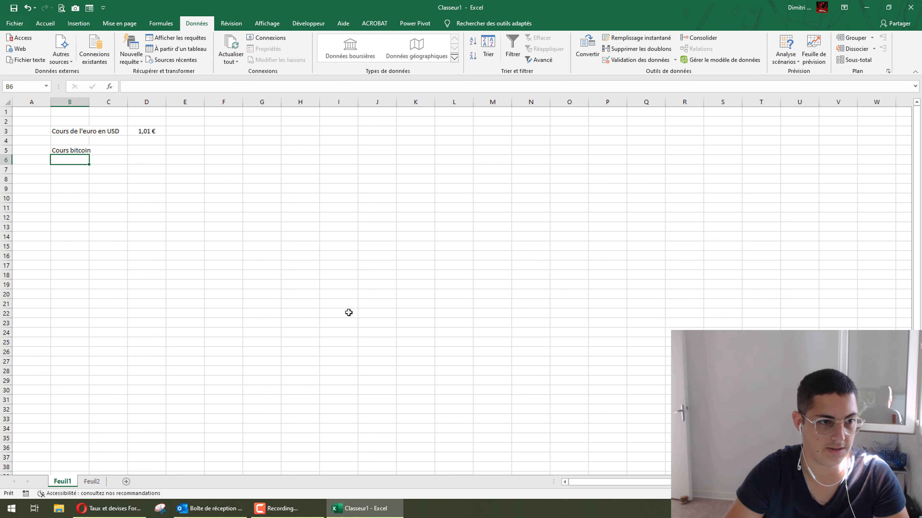
pyautogui.rightClick(349, 312)
pyautogui.press('Escape')
pyautogui.click(160, 152)
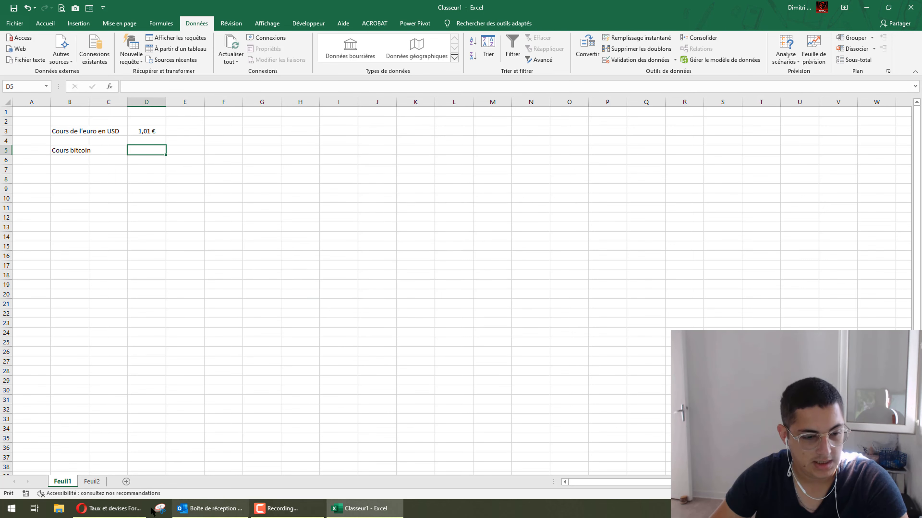
# - Switch to the Opera browser and open the Crypto-monnaies page of Yahoo Finance, looking over its contents
pyautogui.click(109, 508)
pyautogui.moveTo(352, 110)
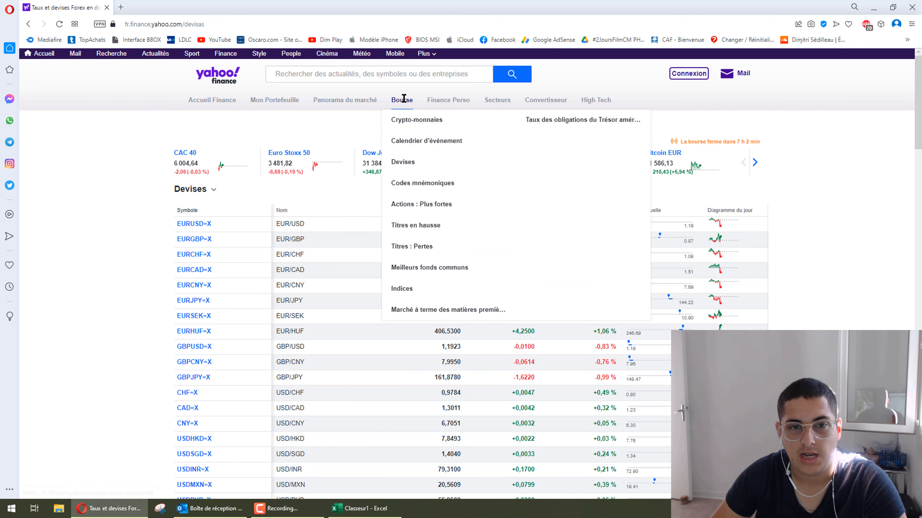
pyautogui.click(418, 121)
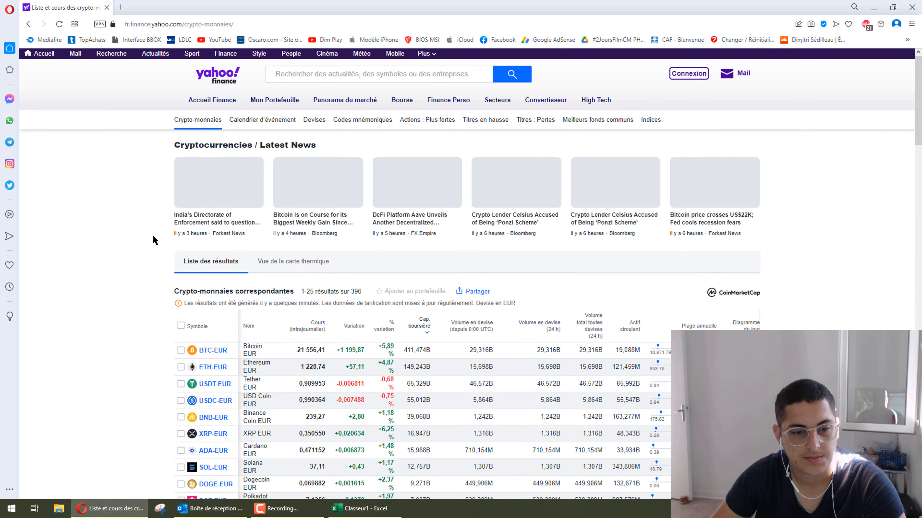
pyautogui.scroll(-16, 153, 254)
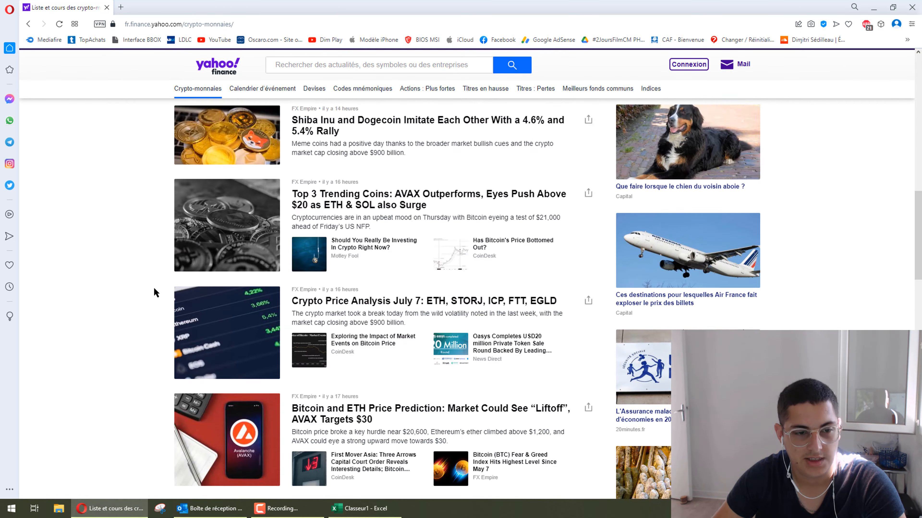
pyautogui.scroll(17, 154, 290)
# - Copy the full address of the Yahoo Finance crypto-monnaies page
pyautogui.rightClick(154, 24)
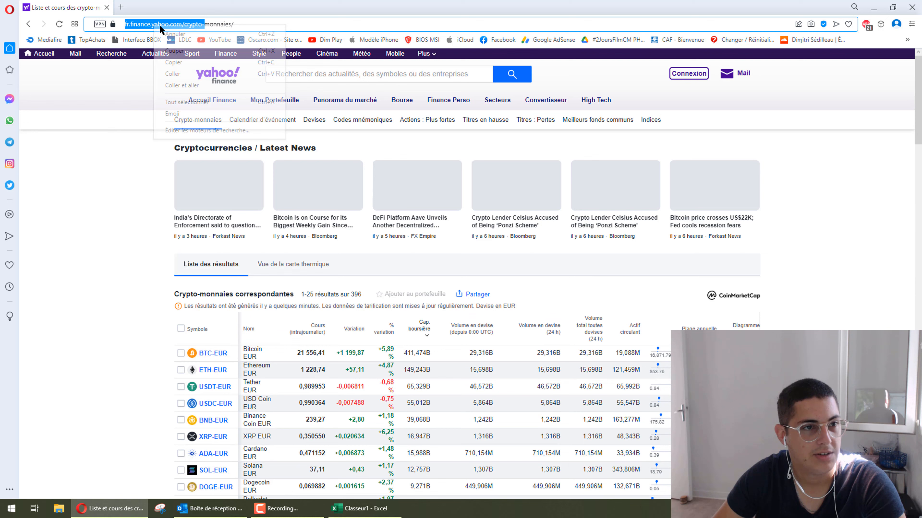
pyautogui.click(90, 114)
pyautogui.moveTo(241, 23); pyautogui.dragTo(114, 23)
pyautogui.rightClick(187, 28)
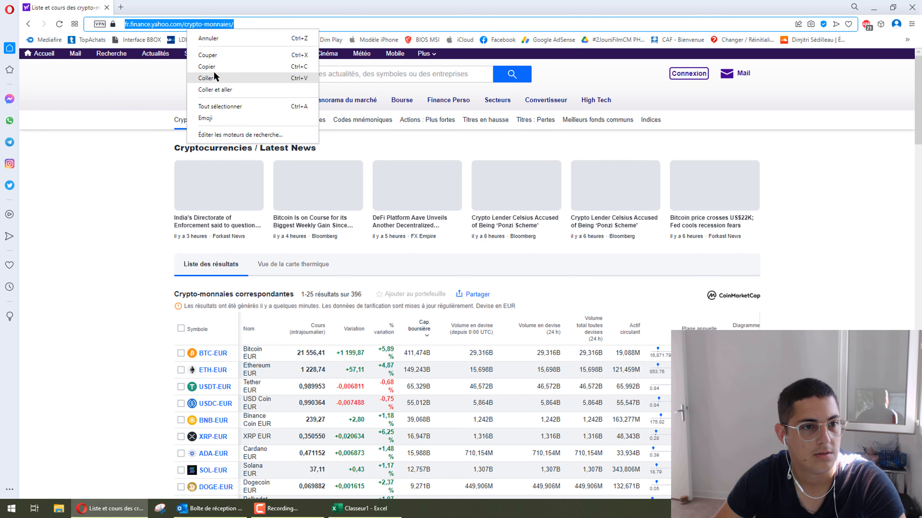
pyautogui.click(207, 67)
# - Switch to Excel and create a new web query using the copied crypto-monnaies address
pyautogui.click(363, 508)
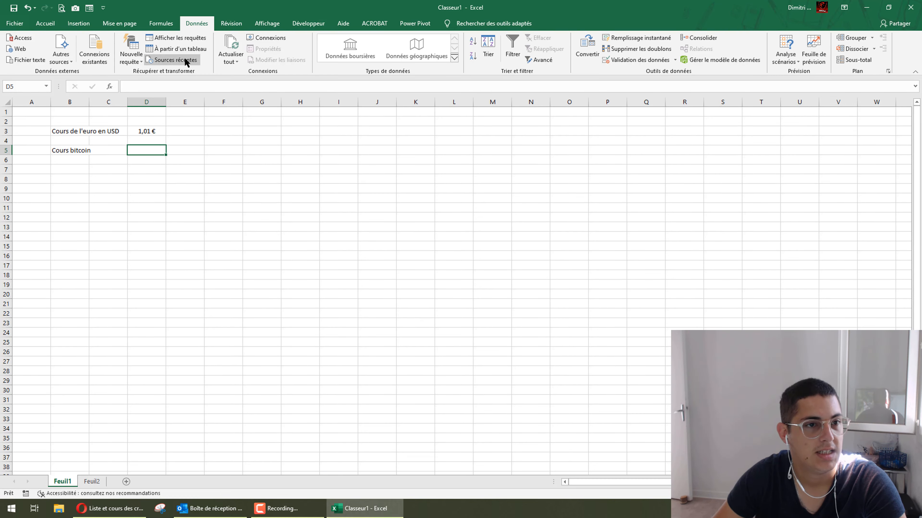
pyautogui.click(131, 54)
pyautogui.moveTo(194, 164)
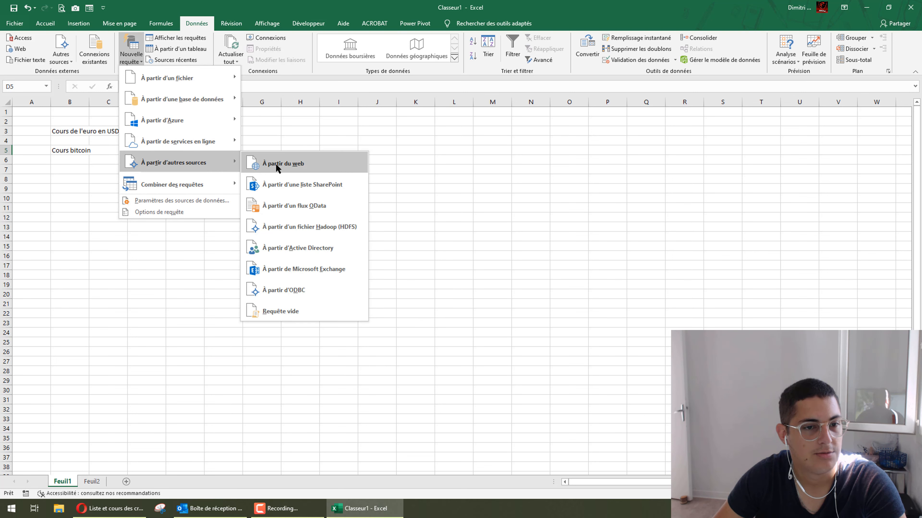
pyautogui.click(276, 165)
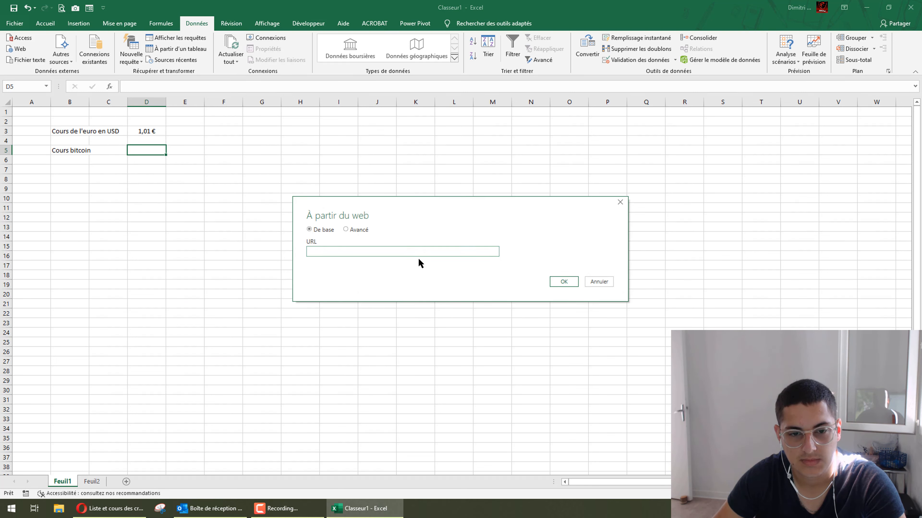
pyautogui.rightClick(408, 251)
pyautogui.click(434, 296)
pyautogui.click(565, 282)
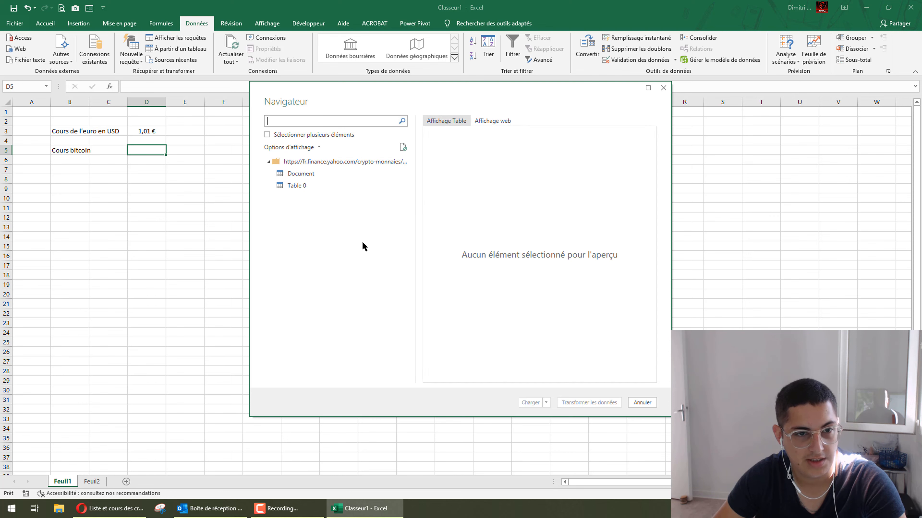
# - Load Table 0 of the crypto-monnaies page into the workbook and close the workbook queries pane
pyautogui.click(286, 186)
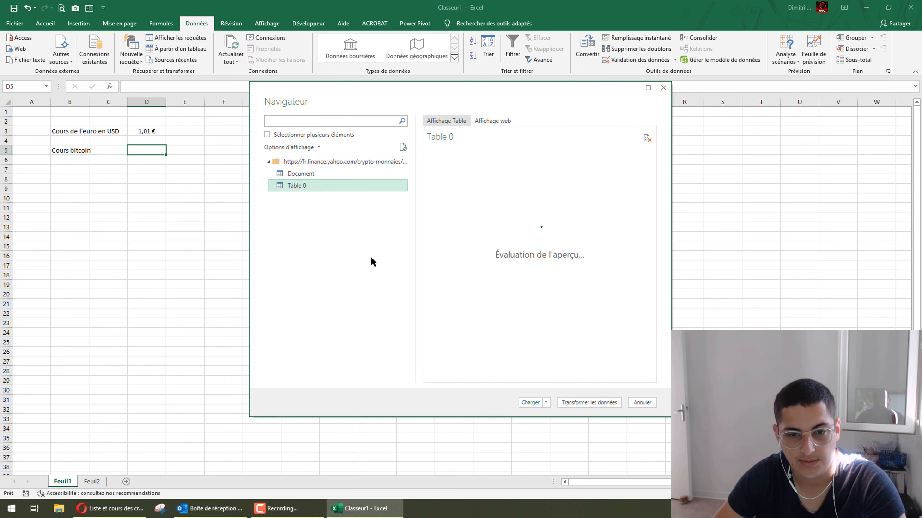
pyautogui.scroll(-2, 496, 216)
pyautogui.click(530, 402)
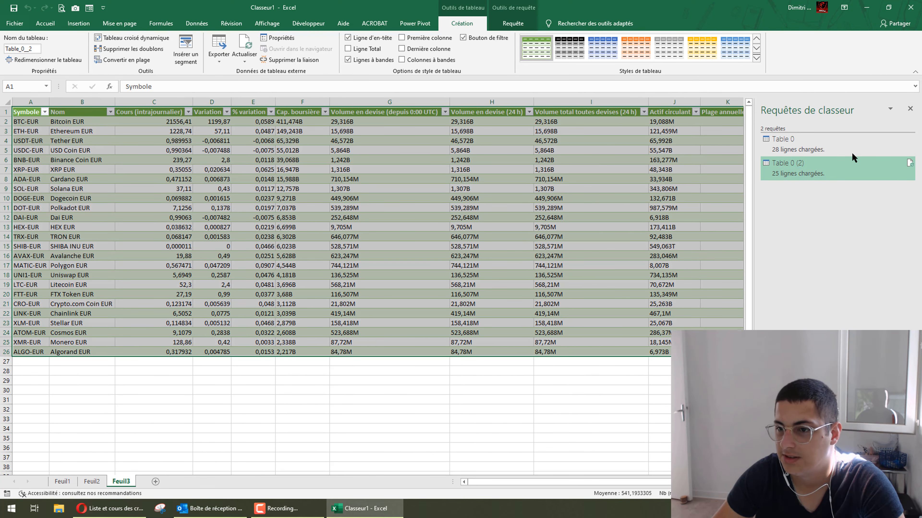
pyautogui.click(911, 109)
pyautogui.click(302, 381)
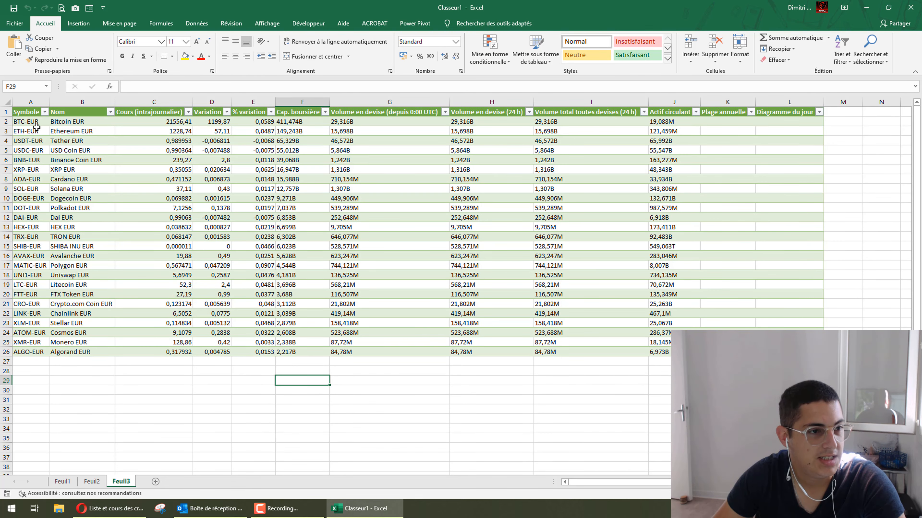
# - Link cell D5 on Feuil1 to the Bitcoin EUR price with the formula =Feuil3!C2 and centre the value
pyautogui.click(145, 122)
pyautogui.click(62, 481)
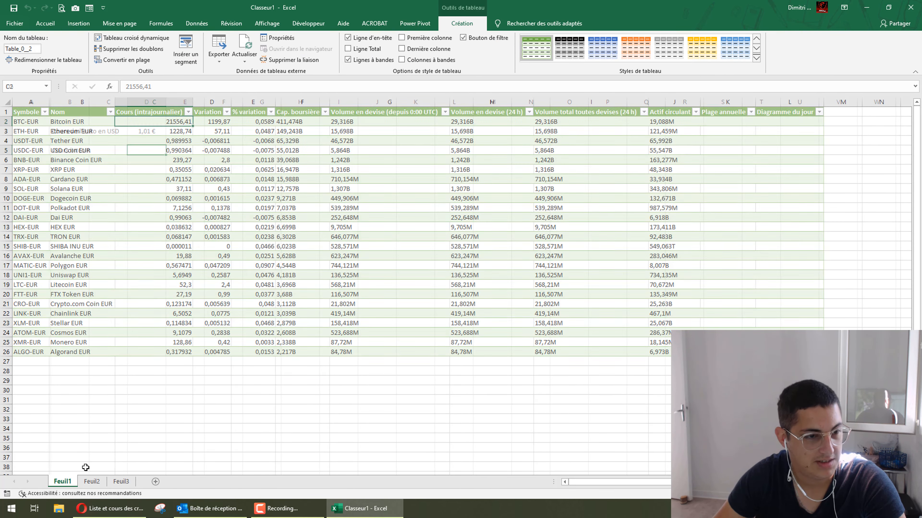
pyautogui.write('=')
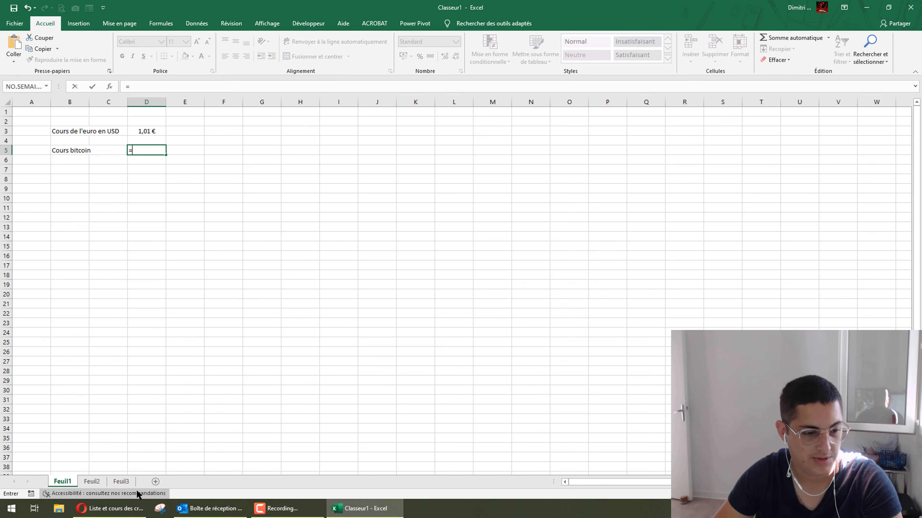
pyautogui.click(120, 481)
pyautogui.click(163, 124)
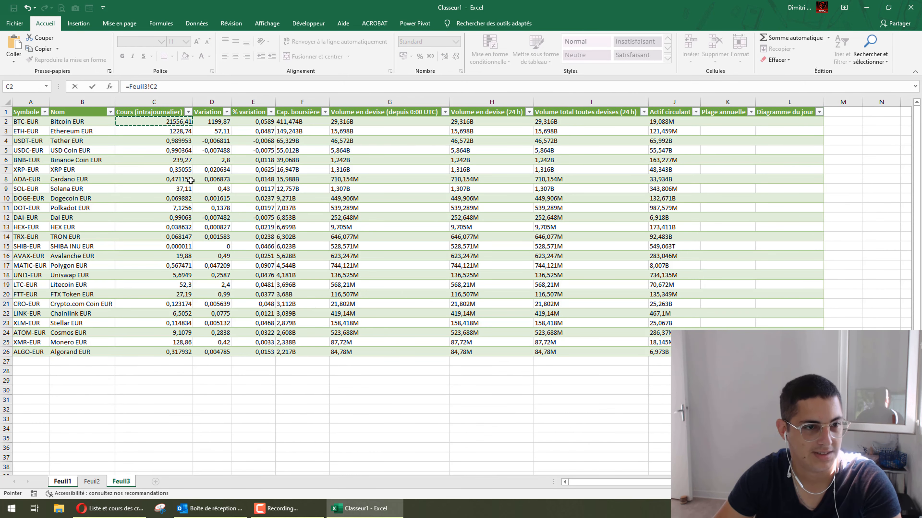
pyautogui.press('Return')
pyautogui.click(153, 148)
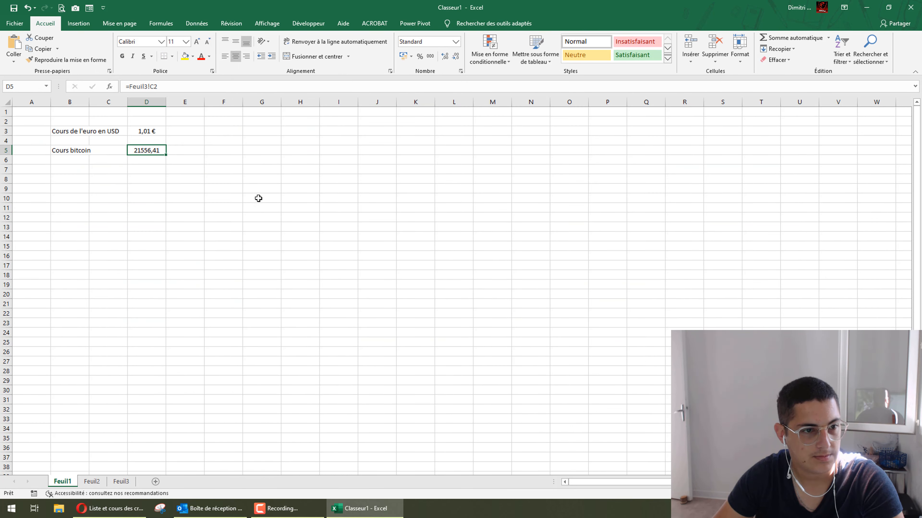
# - Switch to the Opera browser to compare the bitcoin price with the Yahoo Finance table, and return to Excel
pyautogui.click(111, 509)
pyautogui.scroll(-4, 127, 320)
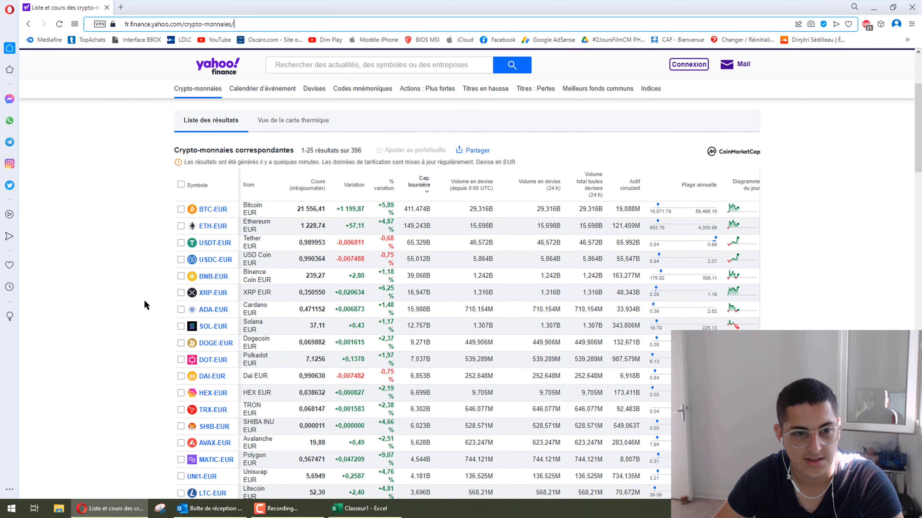
pyautogui.hotkey('alt', 'Tab')
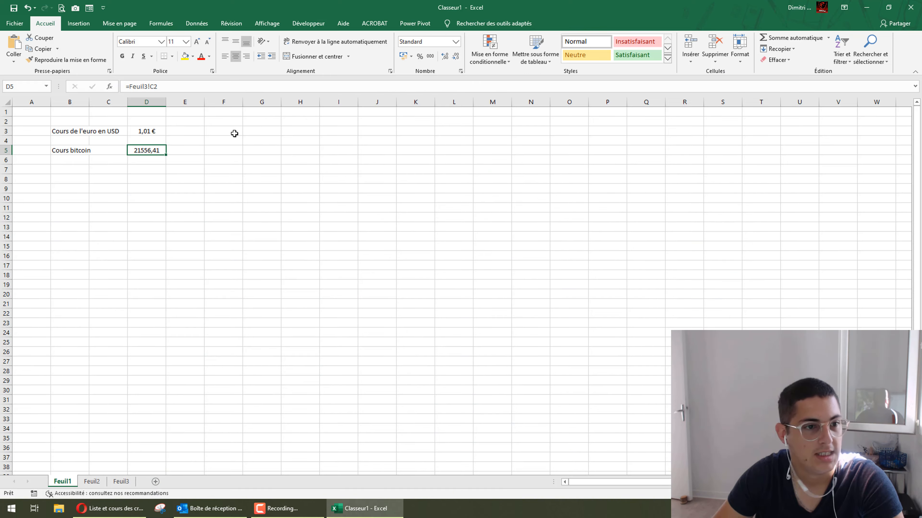
# - Format the bitcoin price in cell D5 as Monétaire with the € symbol, 2 decimals and the -1 234,10 € negative style
pyautogui.rightClick(140, 150)
pyautogui.click(177, 336)
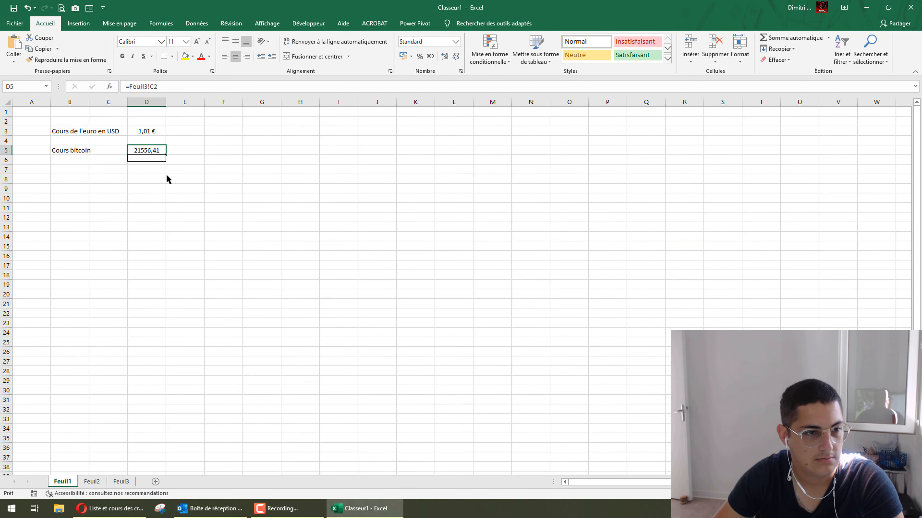
pyautogui.rightClick(154, 150)
pyautogui.click(205, 329)
pyautogui.click(101, 258)
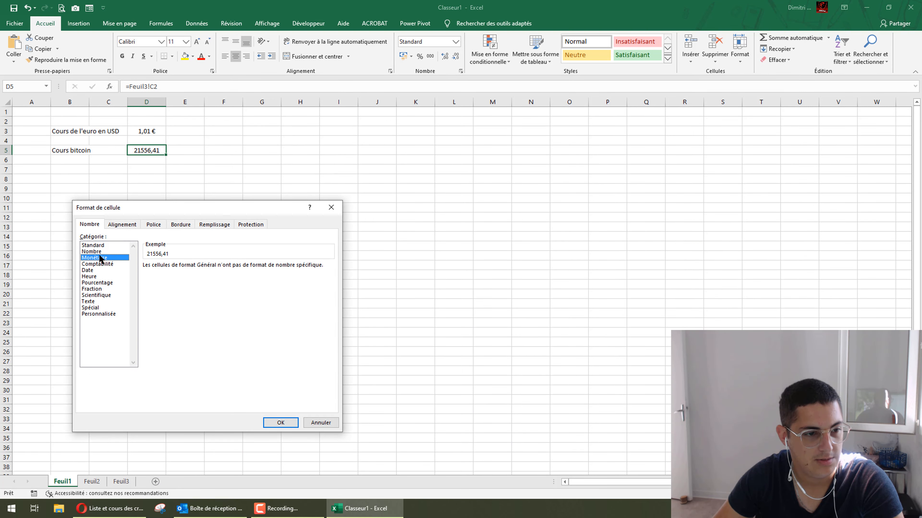
pyautogui.click(175, 309)
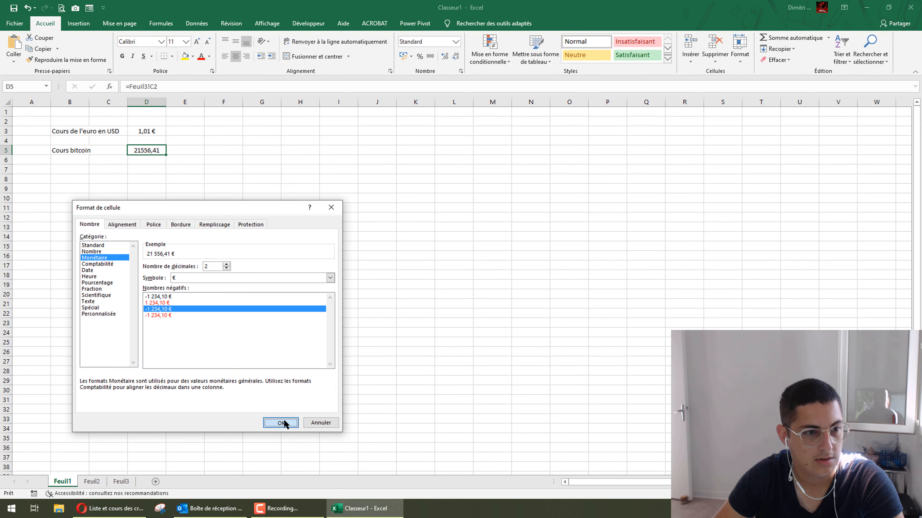
pyautogui.click(281, 423)
pyautogui.click(209, 267)
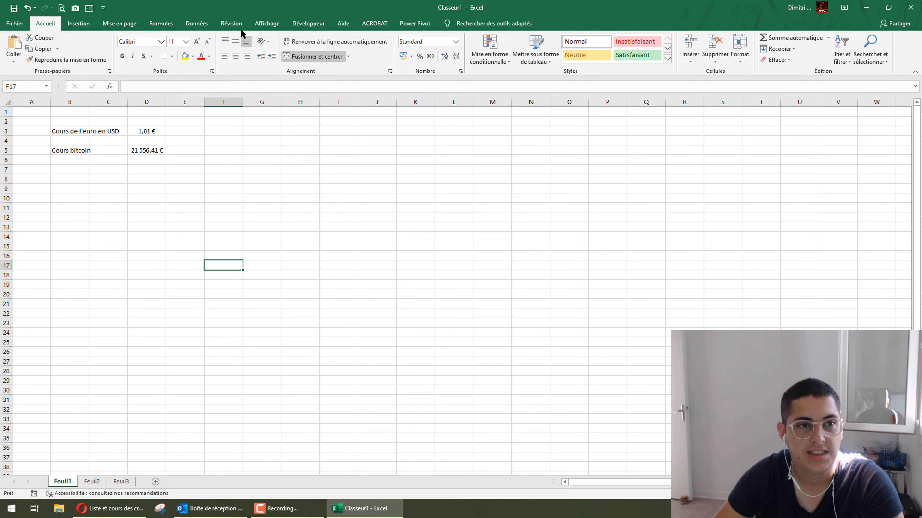
# - Refresh all the workbook's web queries twice to update the euro and bitcoin prices on Feuil1
pyautogui.click(197, 23)
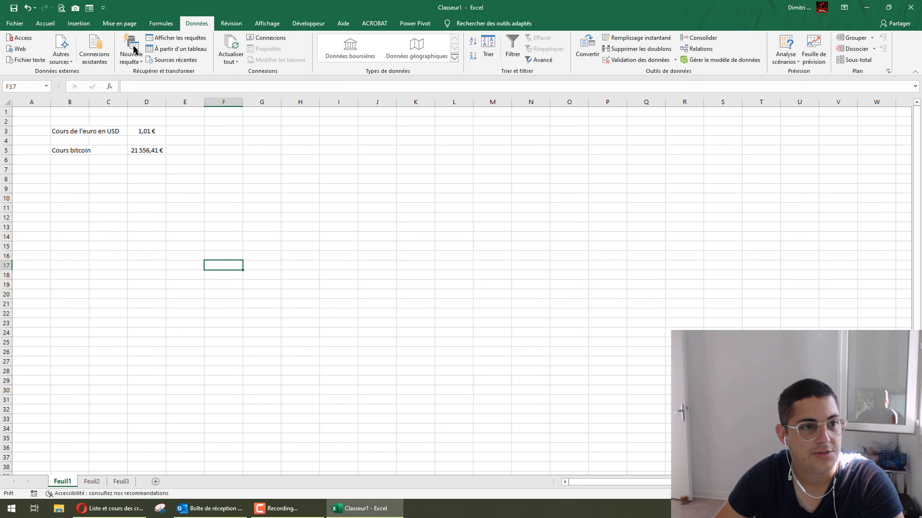
pyautogui.click(228, 46)
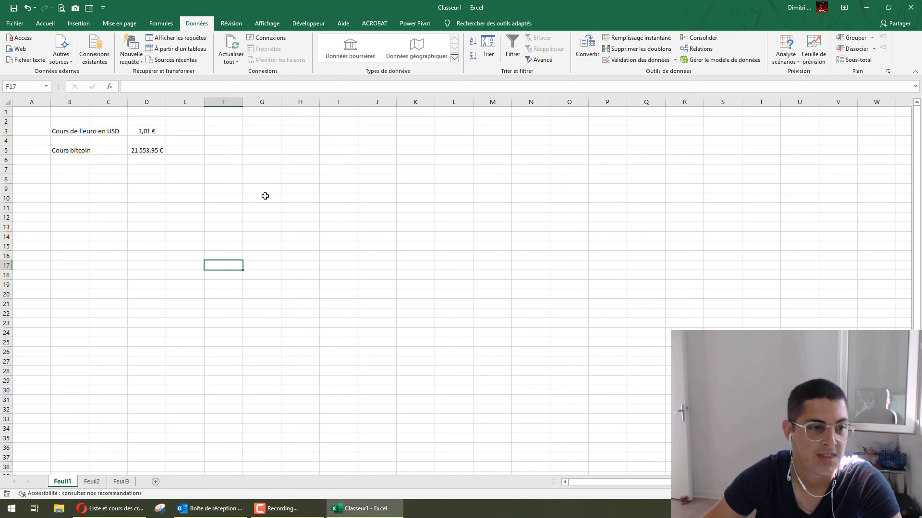
pyautogui.click(237, 161)
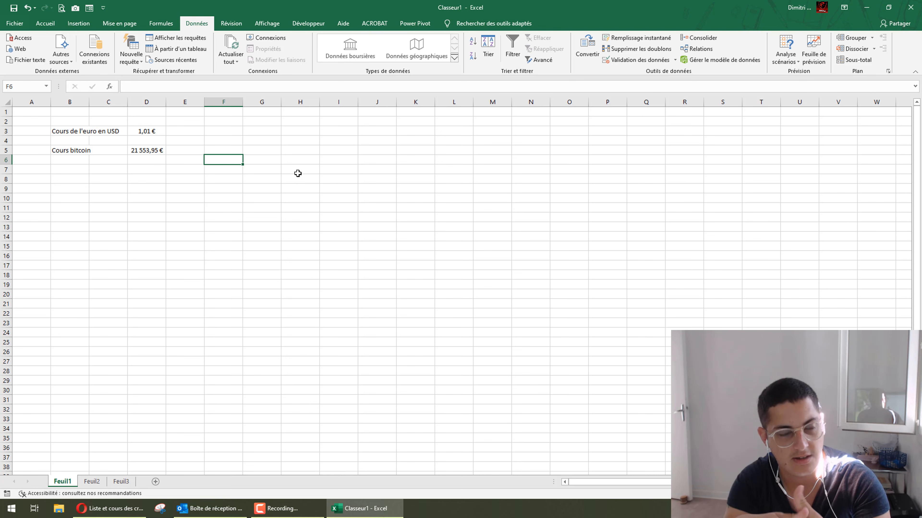
pyautogui.click(83, 171)
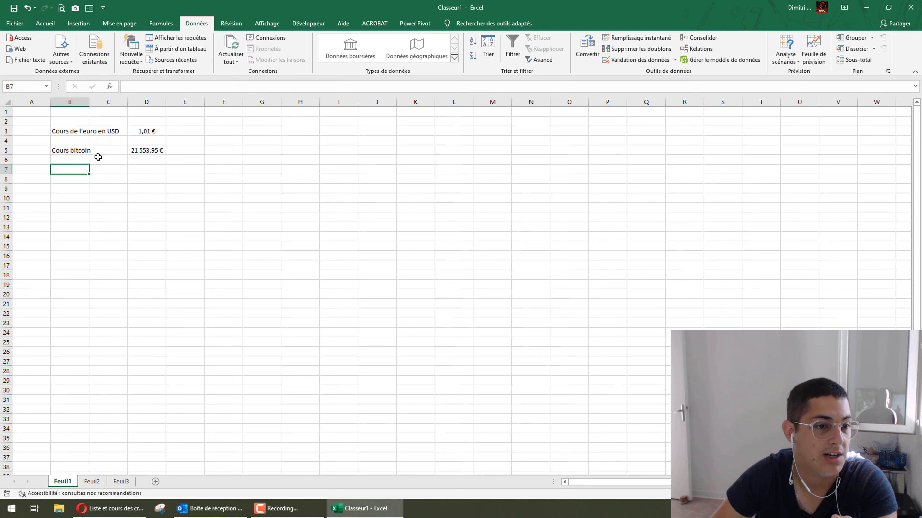
pyautogui.click(228, 60)
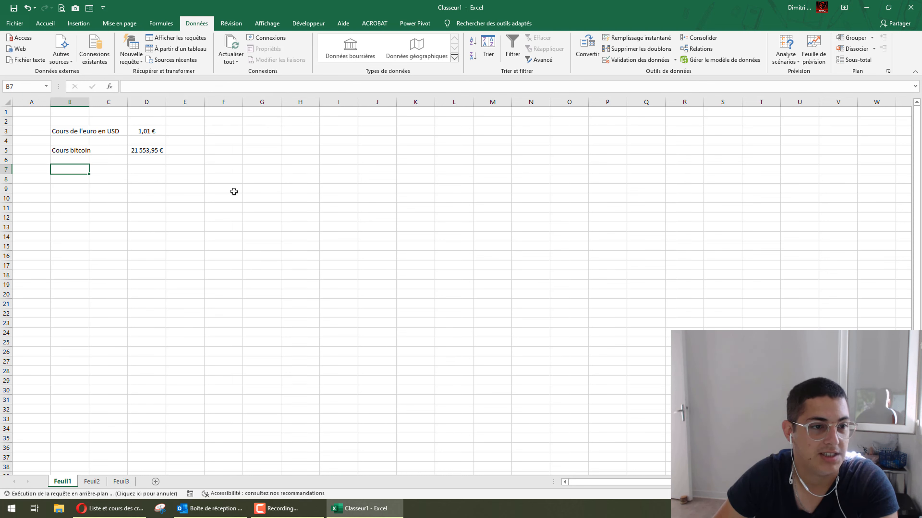